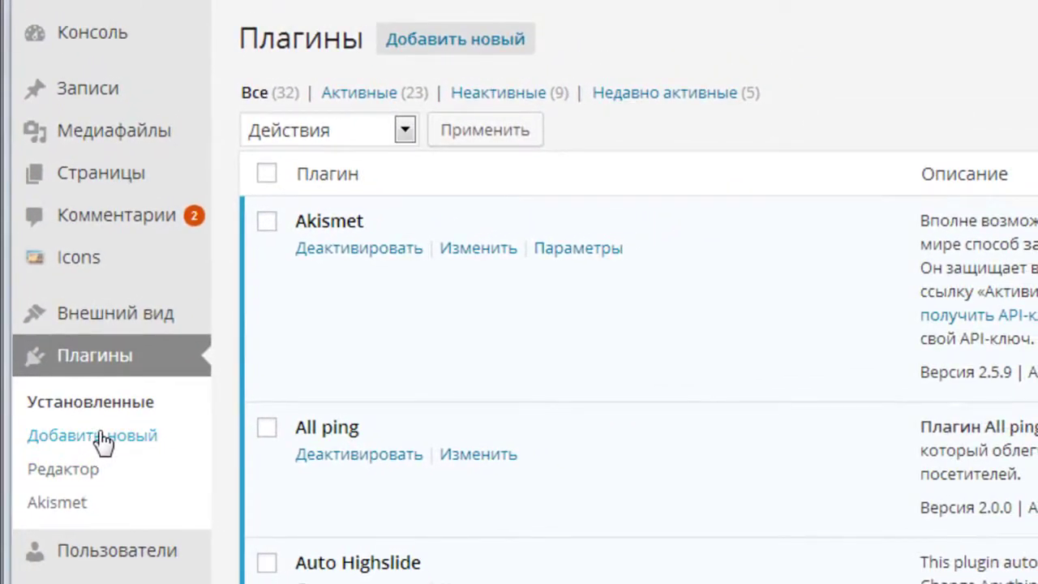
- Open the page for adding a new plugin by uploading a .zip archive
left_click(98, 432)
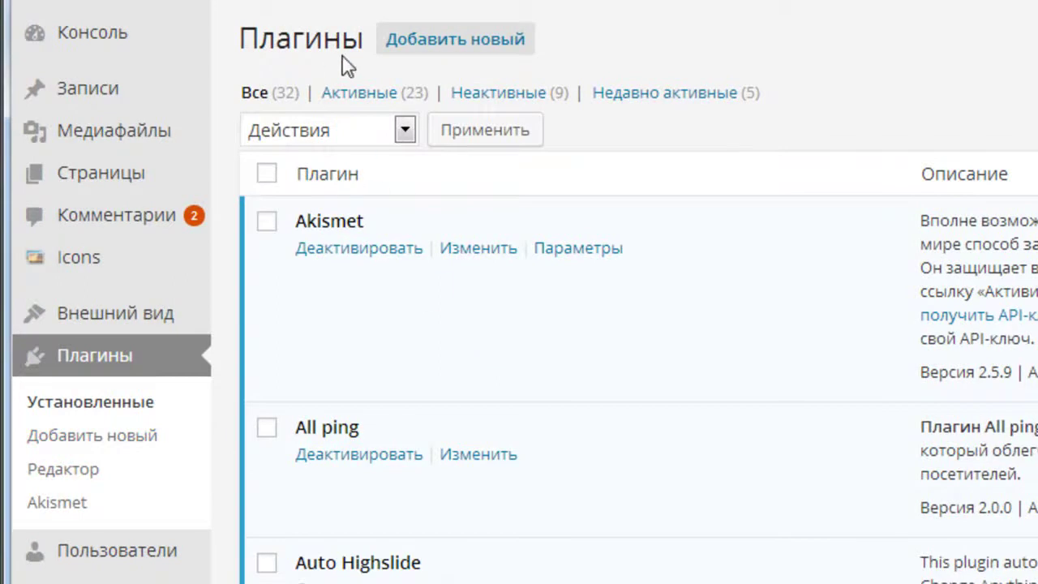
left_click(361, 93)
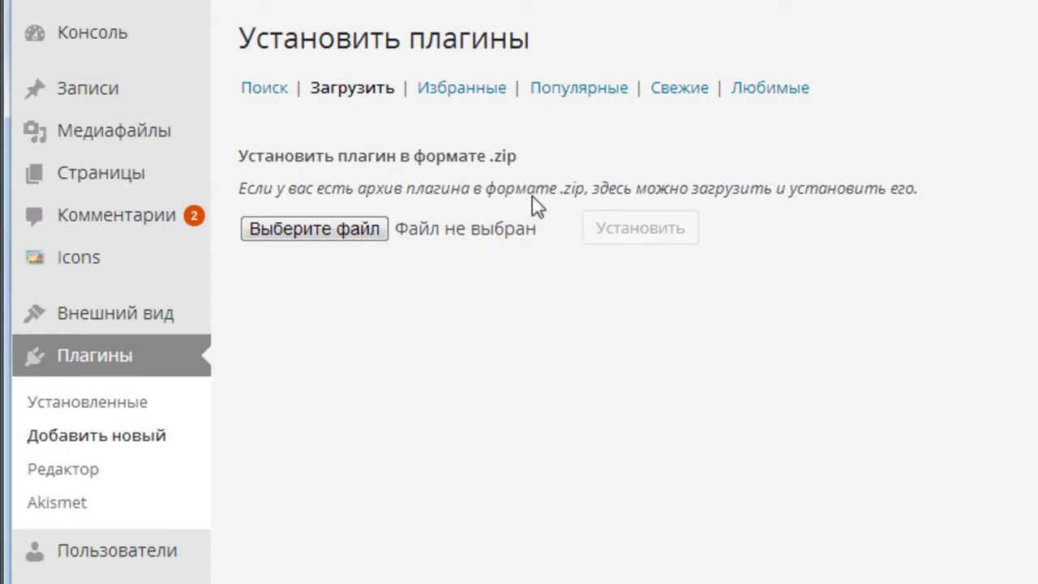
- Open the Easy Gallery Pro main page and look at the per-page options of the gallery listing
scroll(531, 339, "down", 3)
scroll(531, 339, "down", 1)
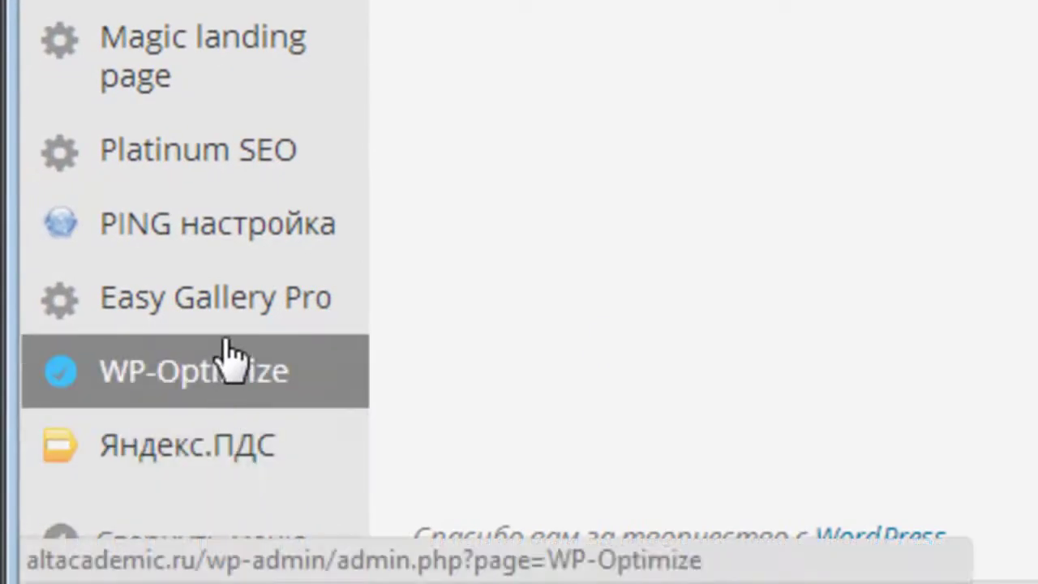
mouse_move(225, 301)
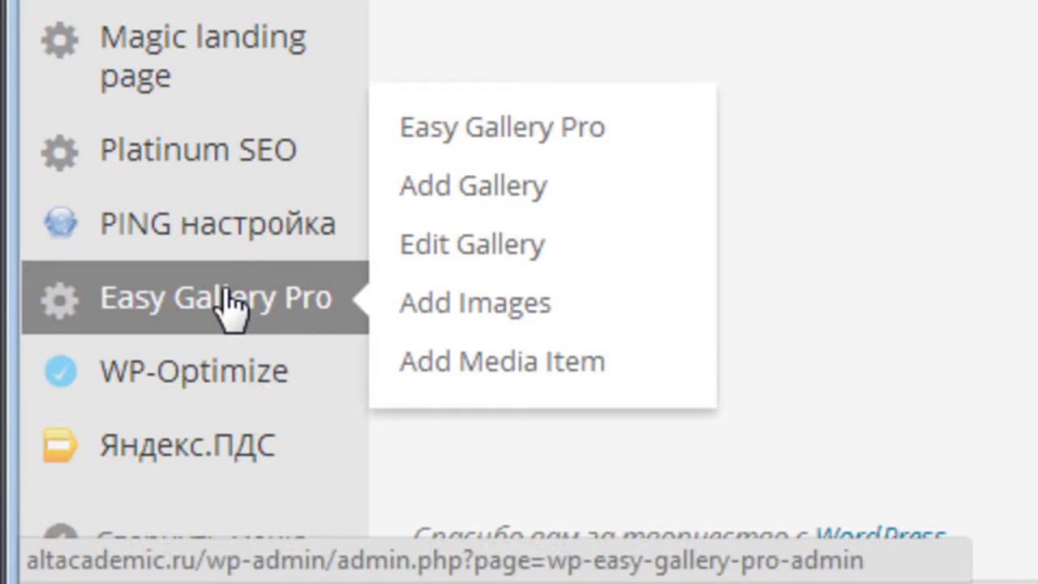
left_click(227, 298)
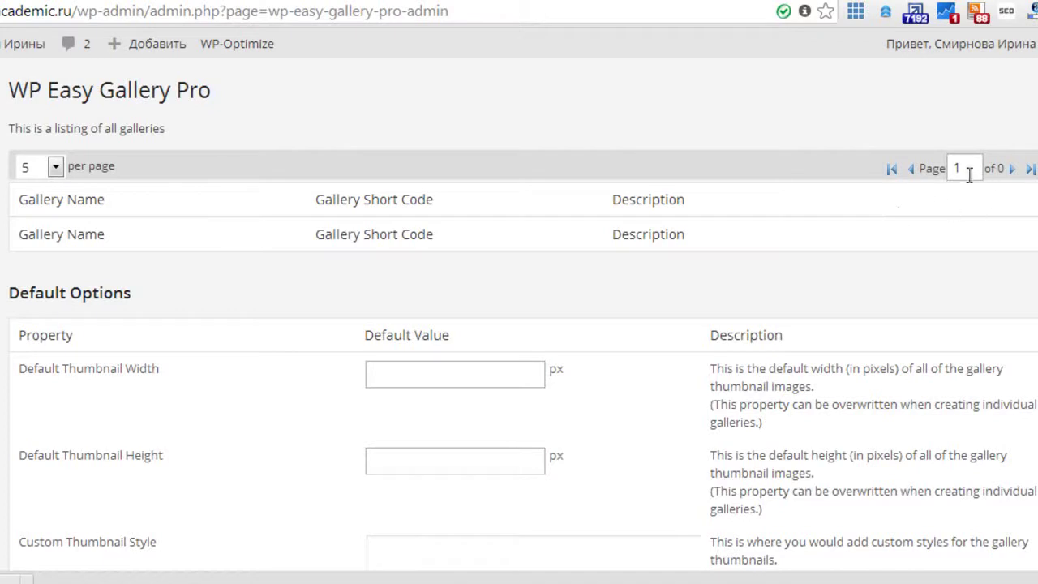
left_click(55, 167)
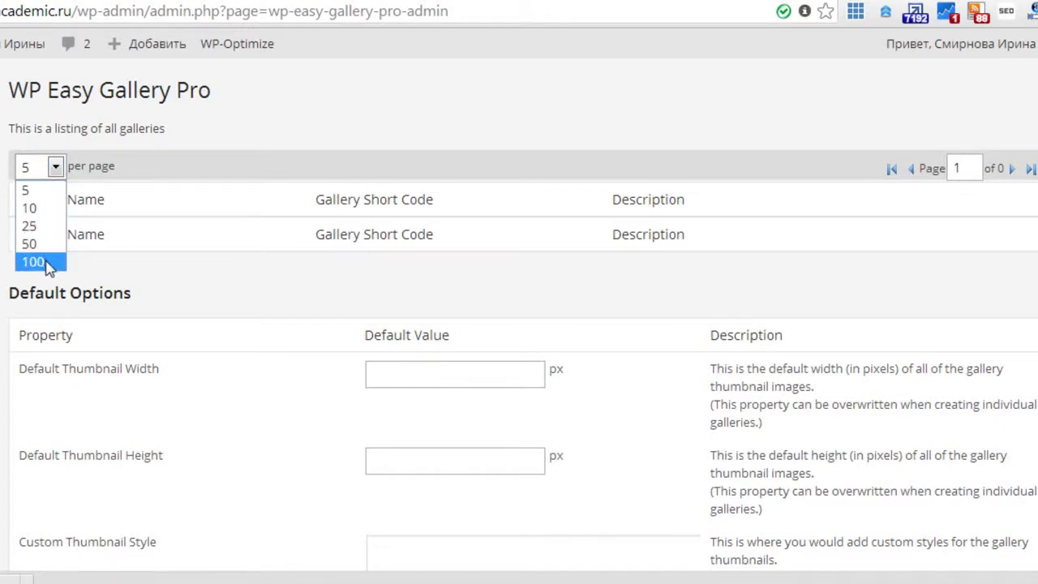
left_click(188, 284)
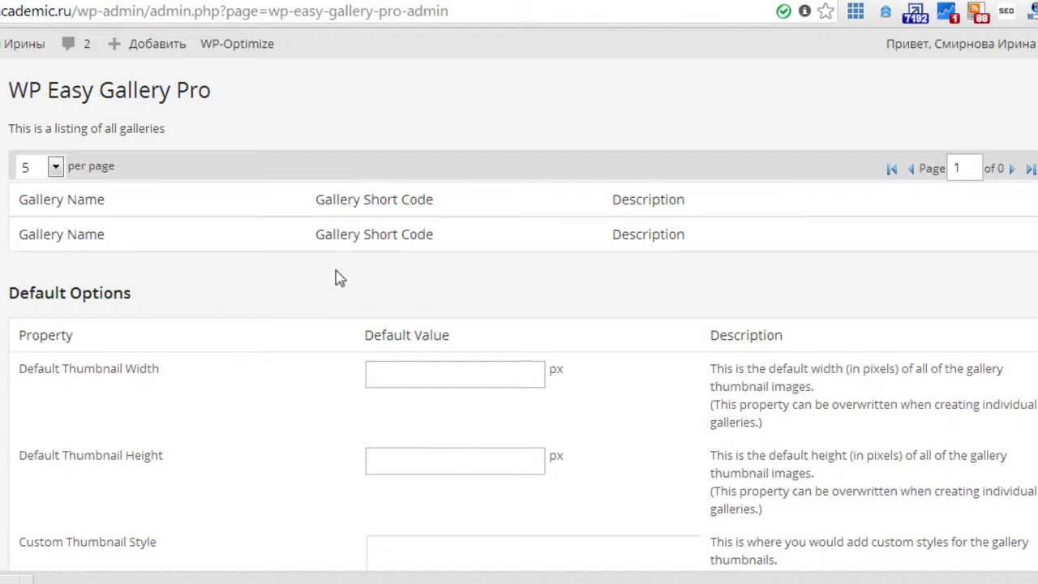
- Translate the Easy Gallery Pro default options page into Russian
scroll(248, 231, "down", 2)
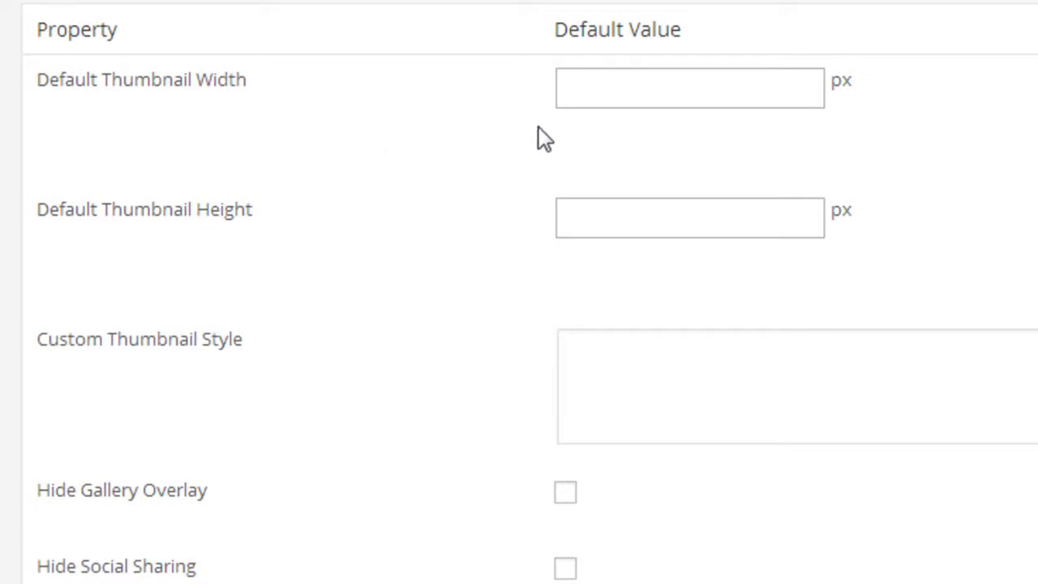
right_click(374, 121)
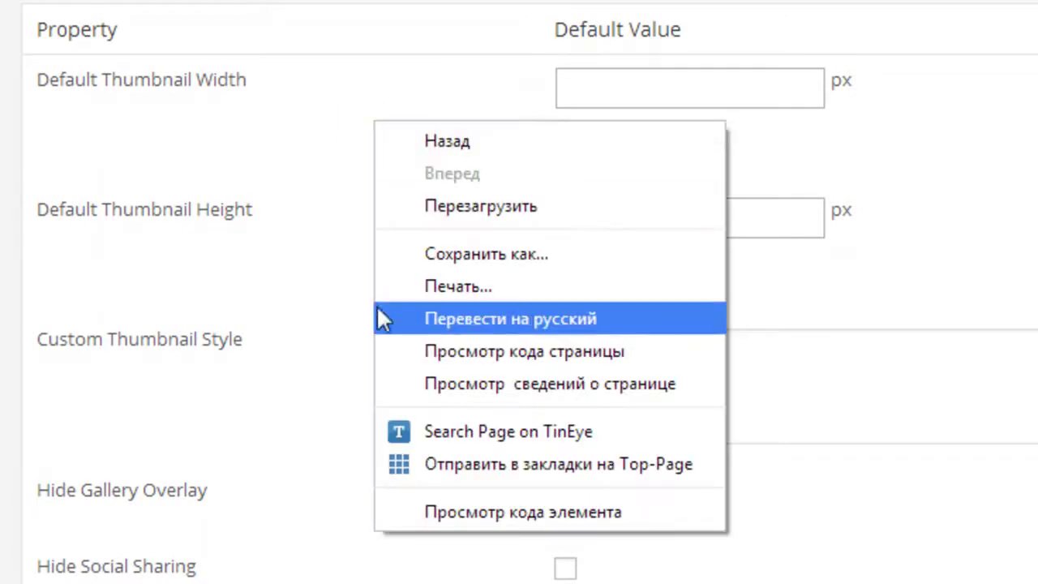
left_click(493, 321)
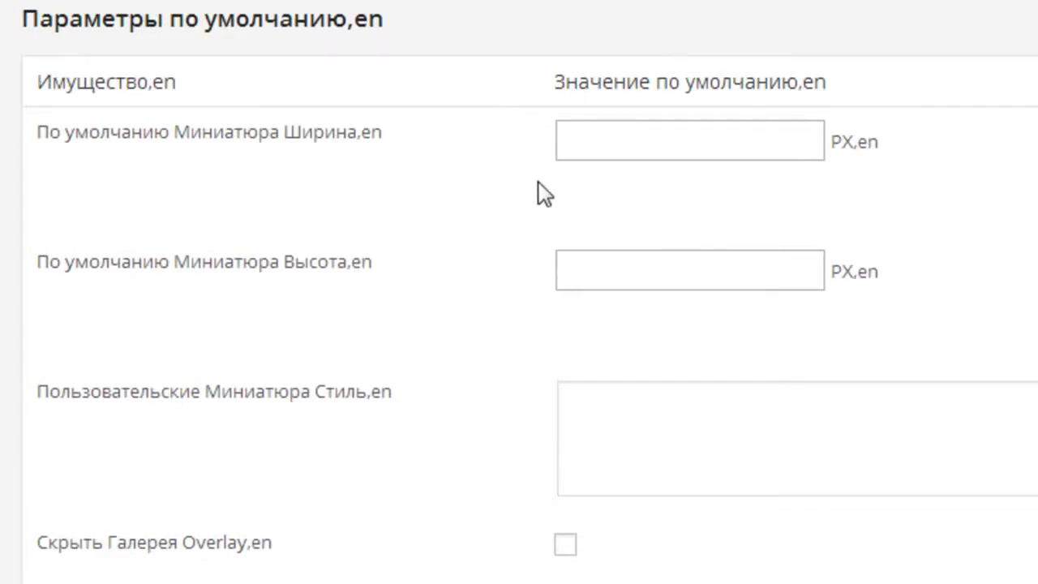
- Set the default thumbnail width to 590 px and height to 240 px, and save the default options
left_click(581, 137)
type("590")
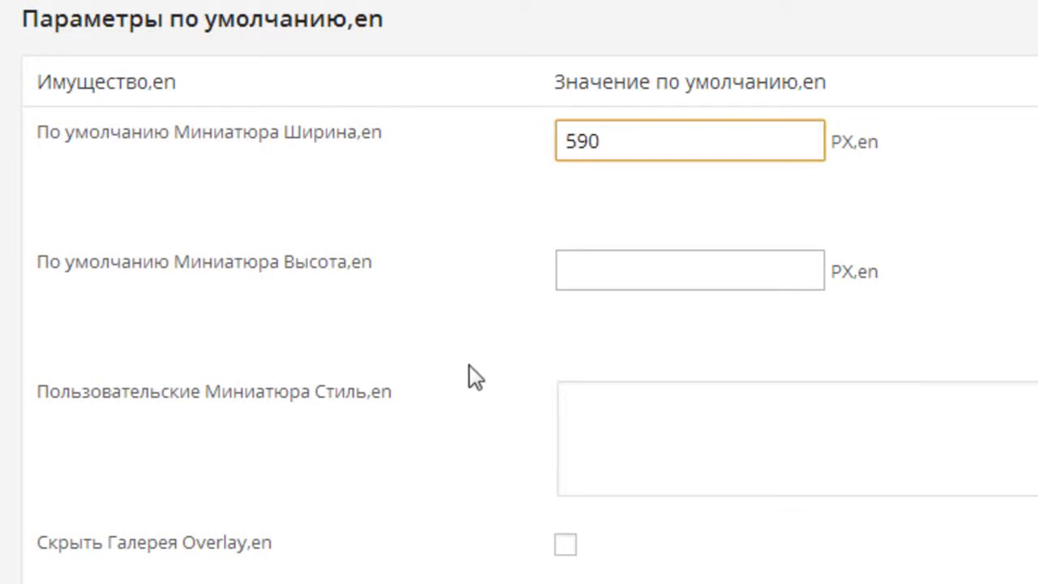
left_click(581, 270)
type("240")
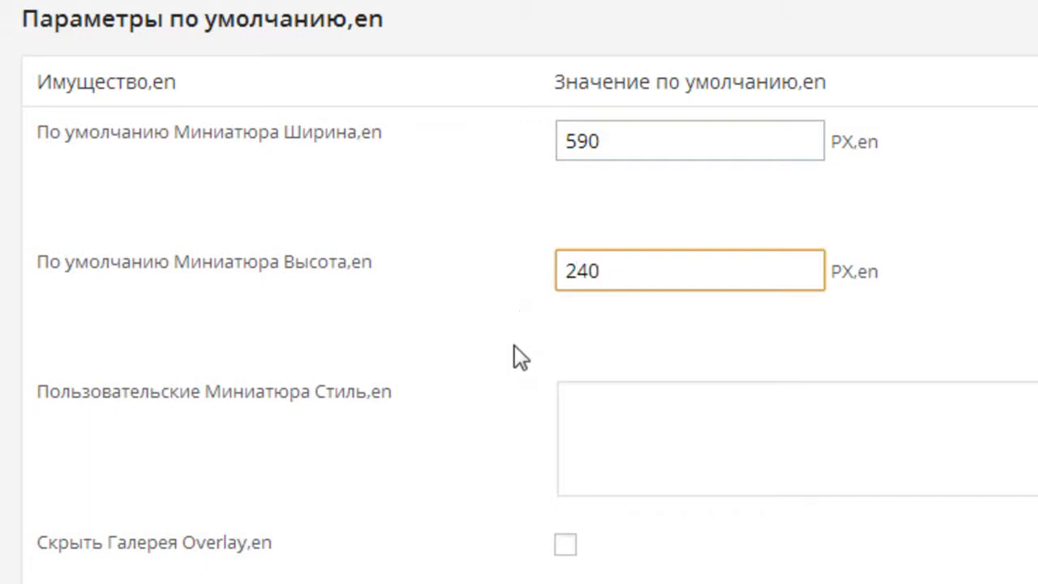
scroll(515, 308, "down", 2)
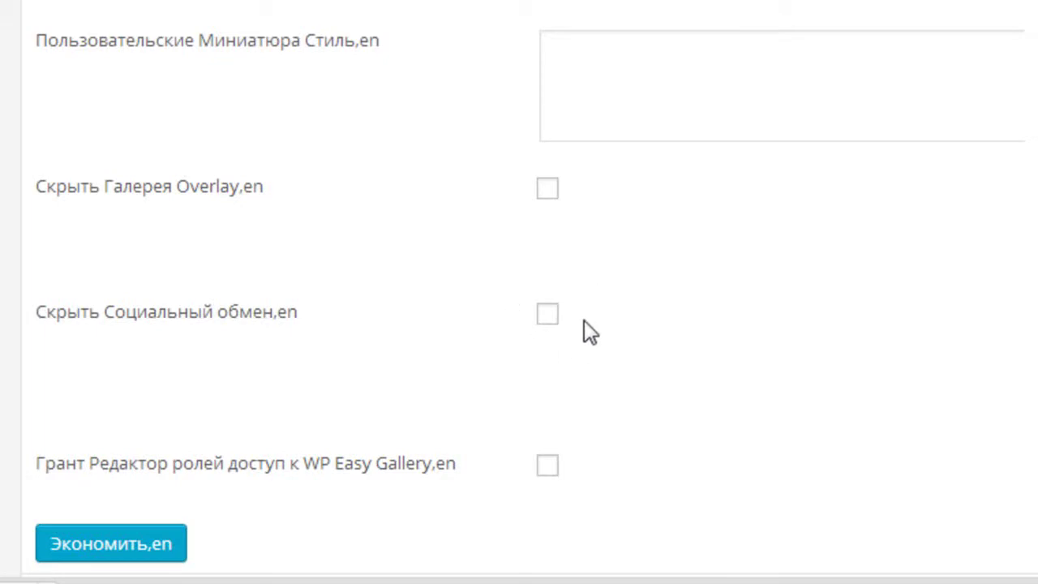
left_click(102, 555)
scroll(414, 345, "down", 1)
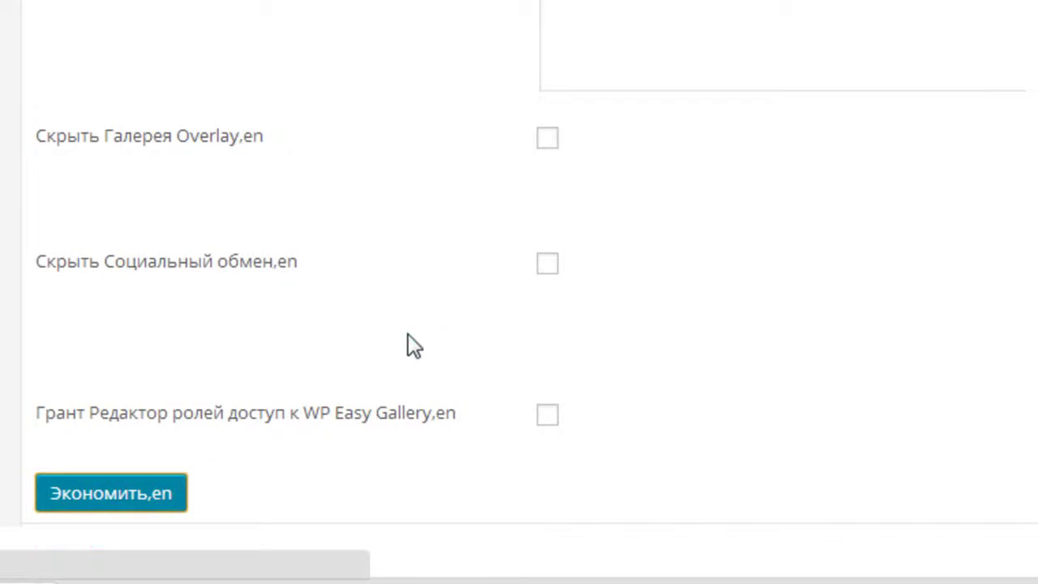
- Start a new gallery in Easy Gallery Pro with the name "Еноты" and the description "Веселые еноты"
scroll(463, 317, "down", 5)
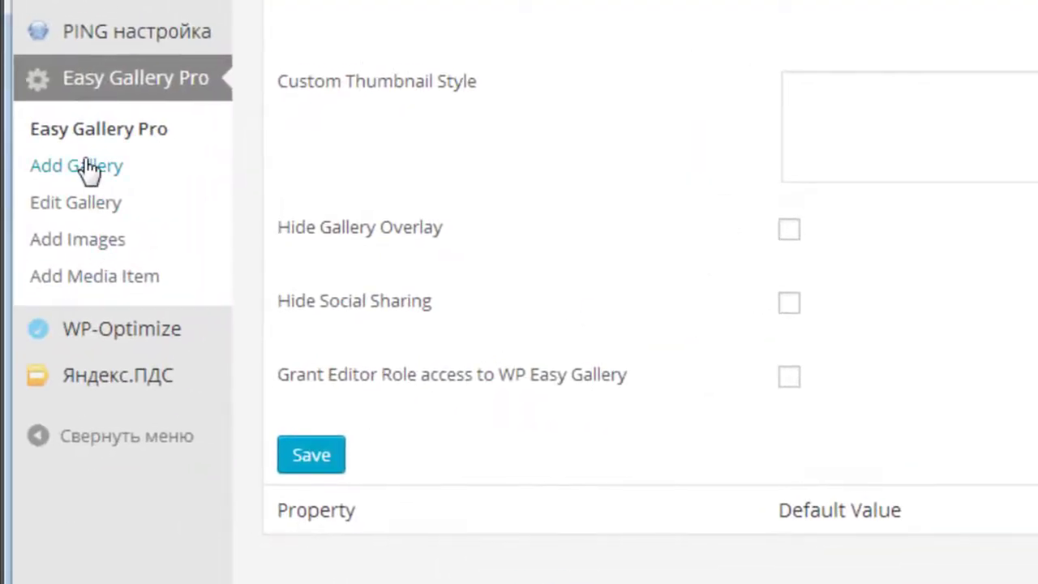
left_click(87, 165)
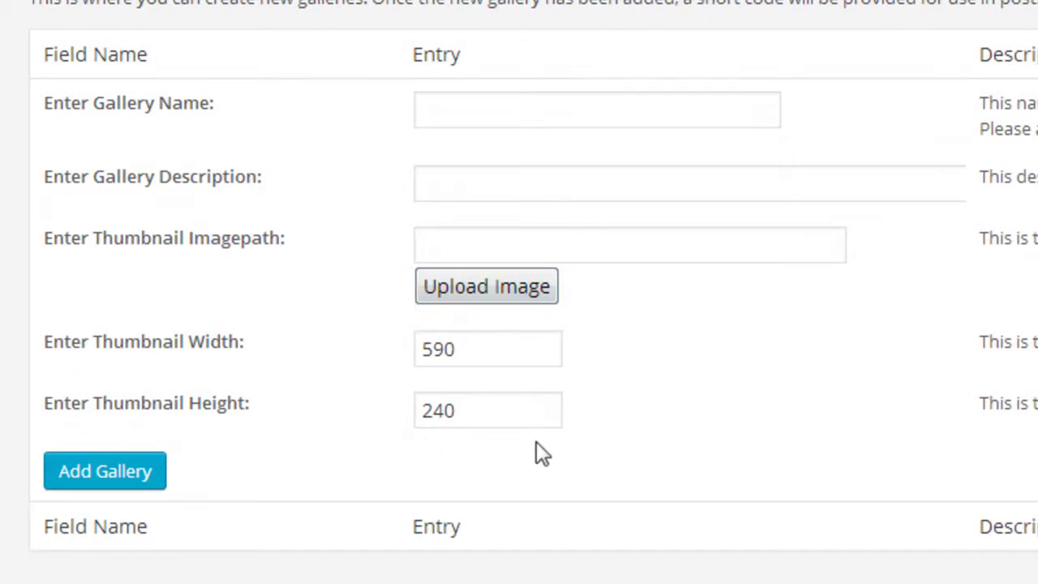
left_click(443, 111)
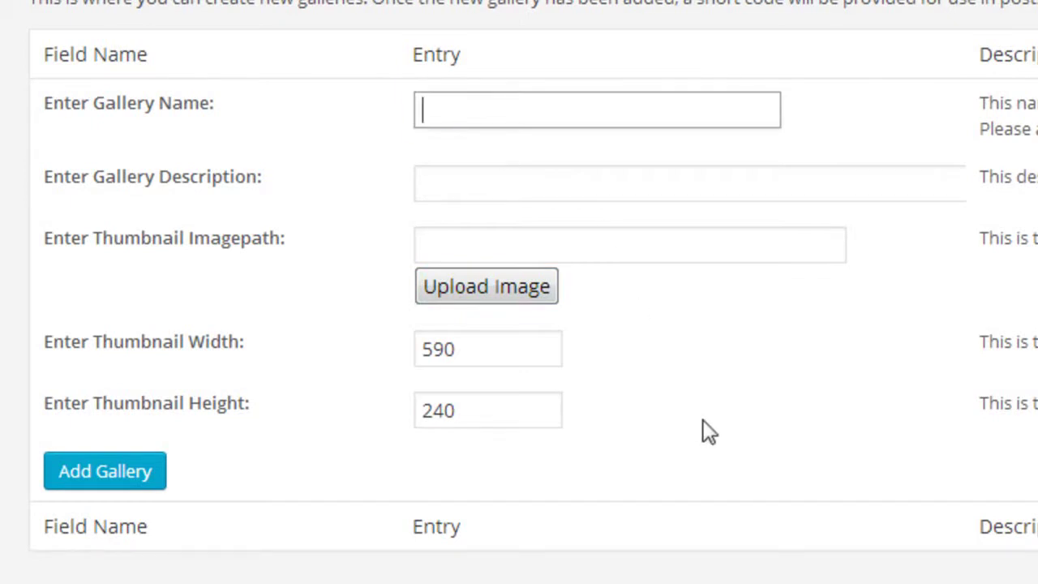
type("EHo")
type("ты")
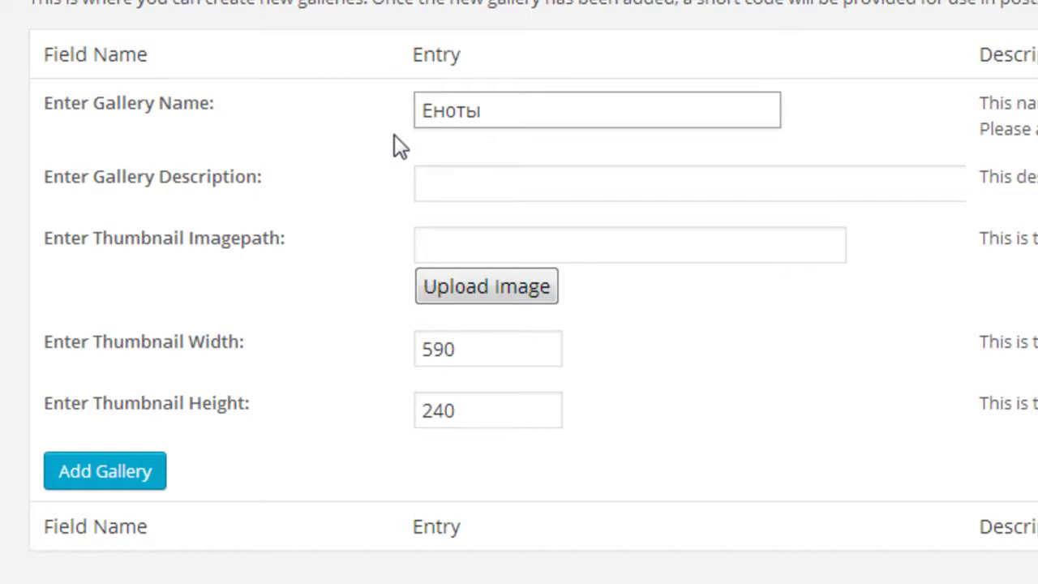
left_click(428, 176)
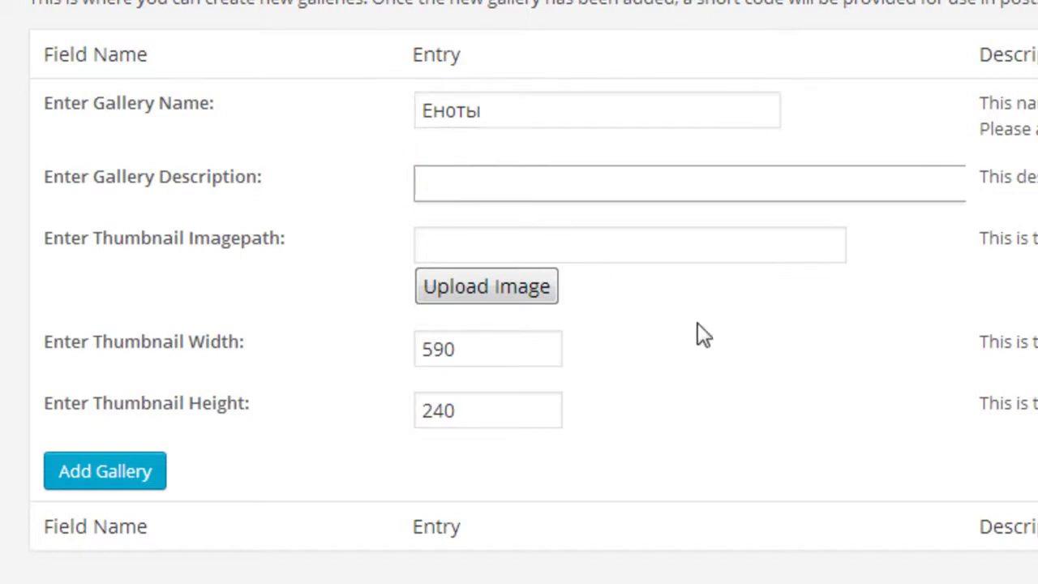
type("Веселые еноты")
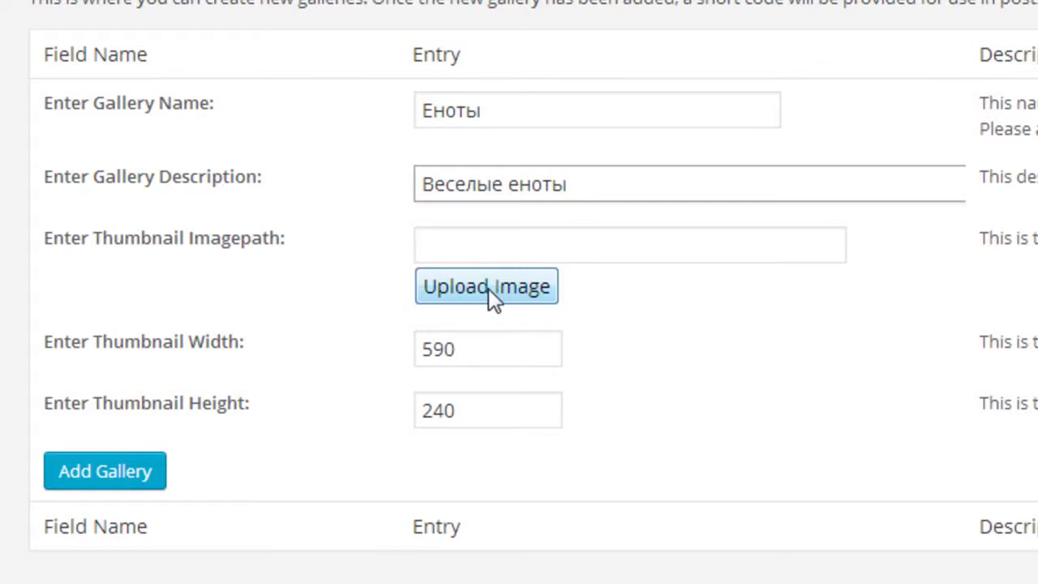
- Use the "Еноты" image from the media library as the gallery thumbnail and add the gallery
left_click(489, 288)
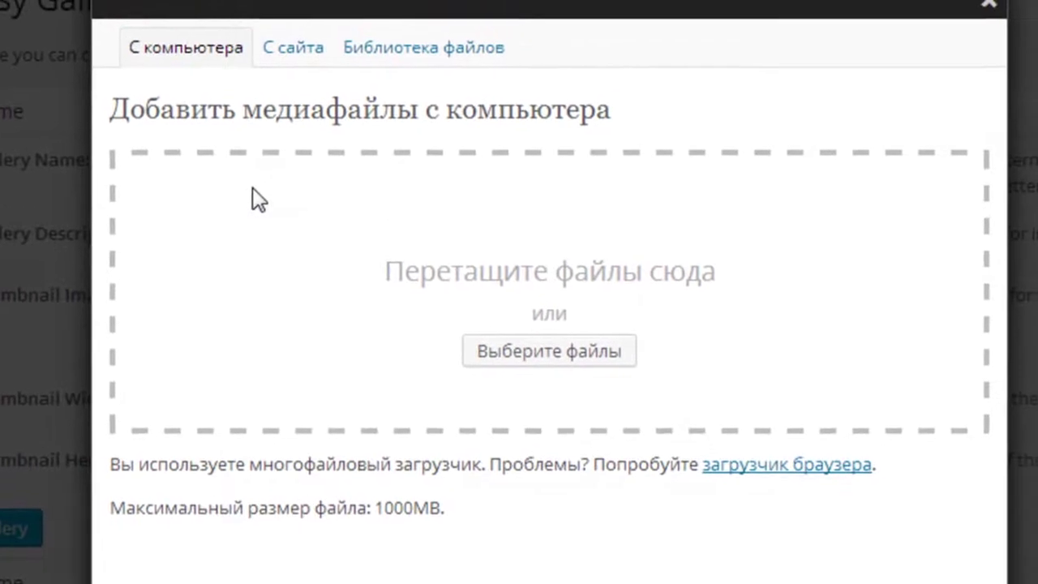
left_click(410, 57)
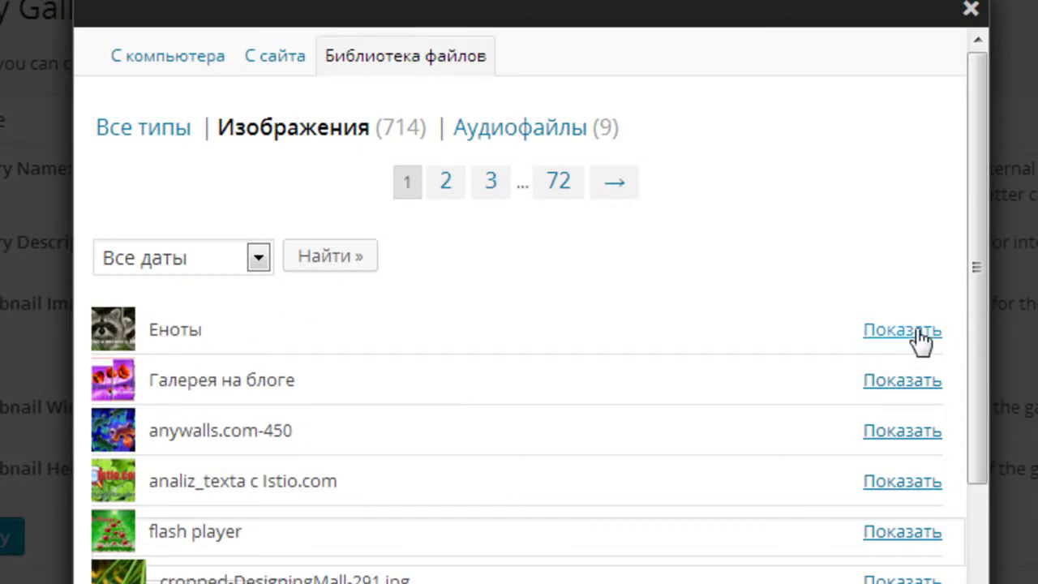
left_click(902, 331)
scroll(826, 313, "down", 4)
scroll(844, 235, "down", 2)
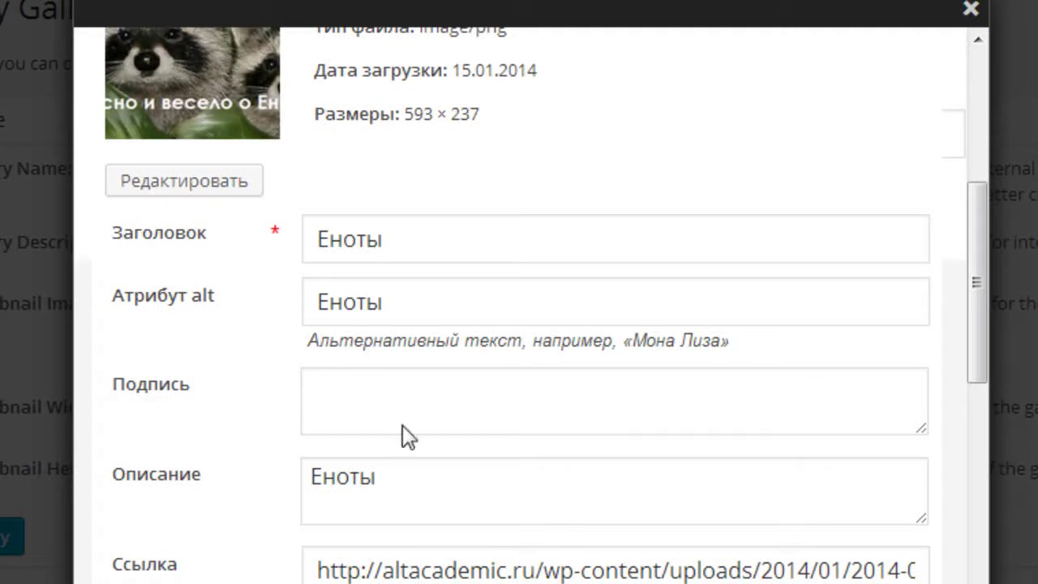
left_click_drag(977, 305, 981, 416)
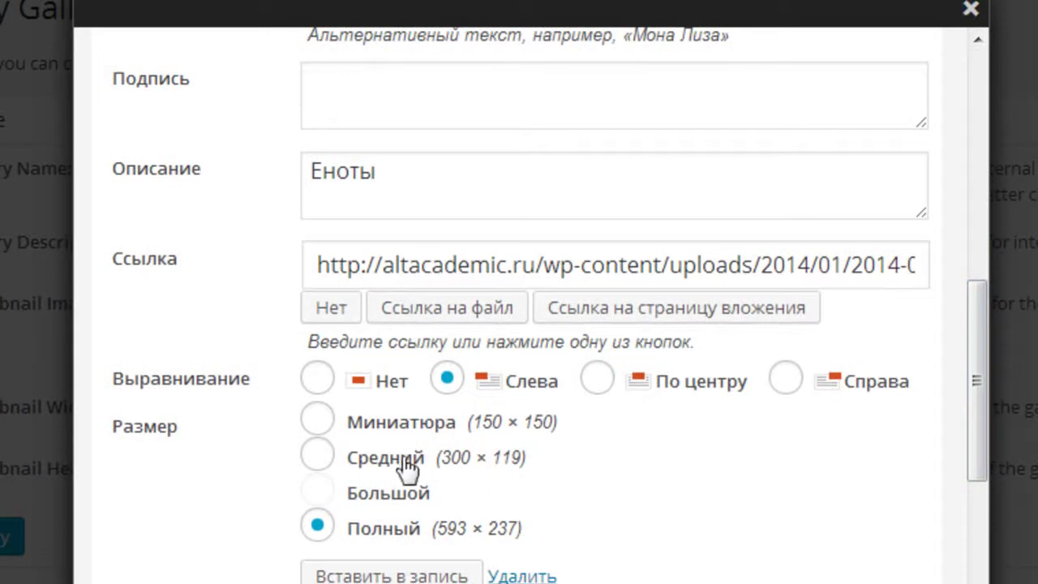
left_click(391, 576)
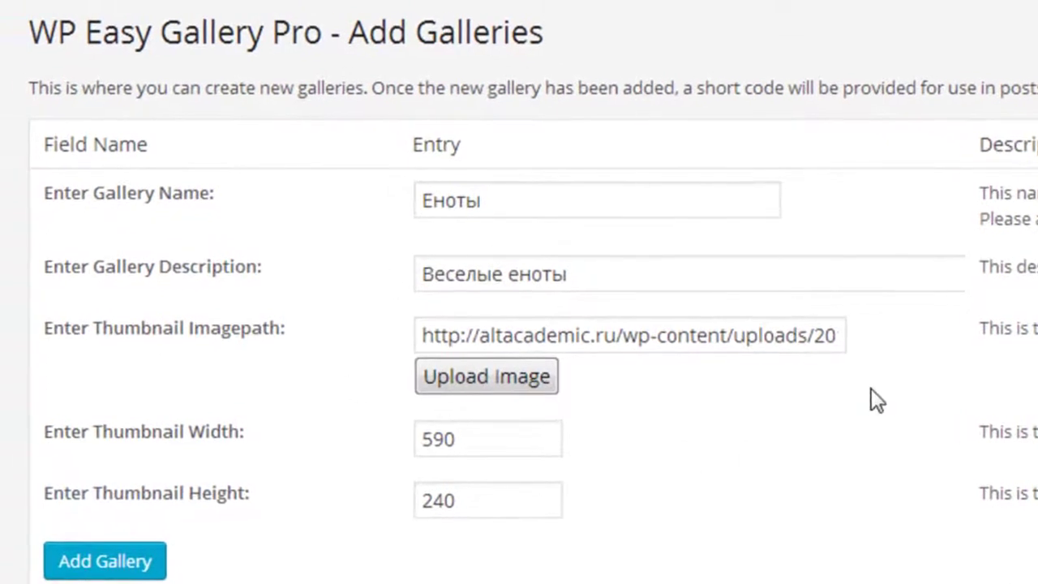
left_click(104, 568)
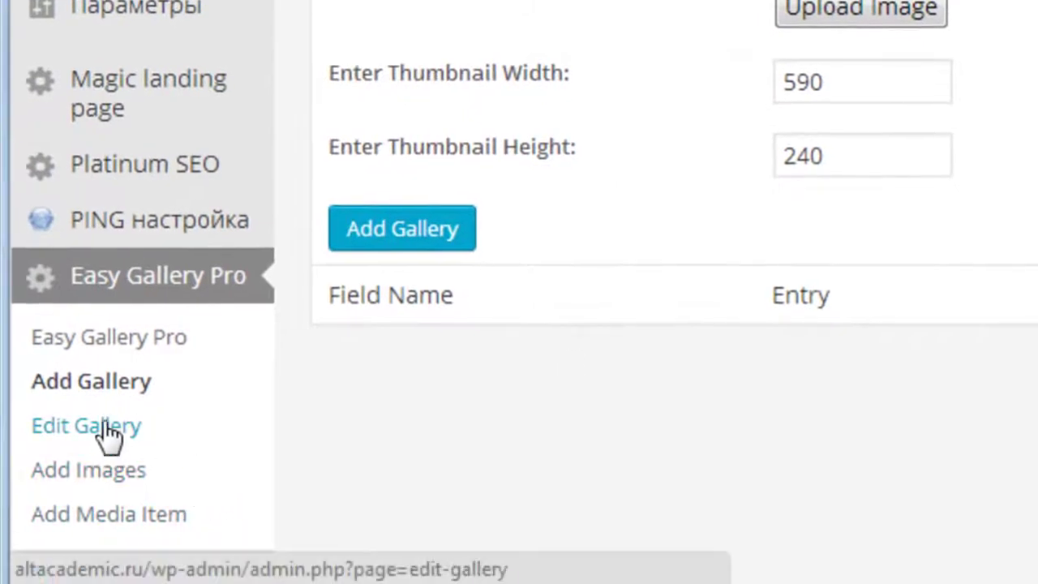
- Visit the gallery editing page, and select the "Еноты" gallery for adding images
left_click(101, 426)
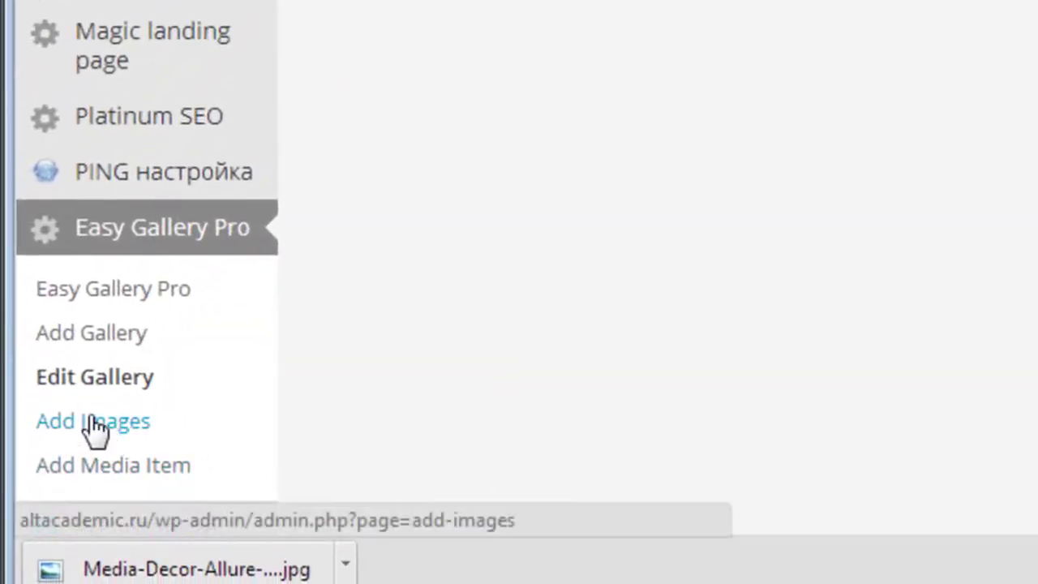
left_click(94, 420)
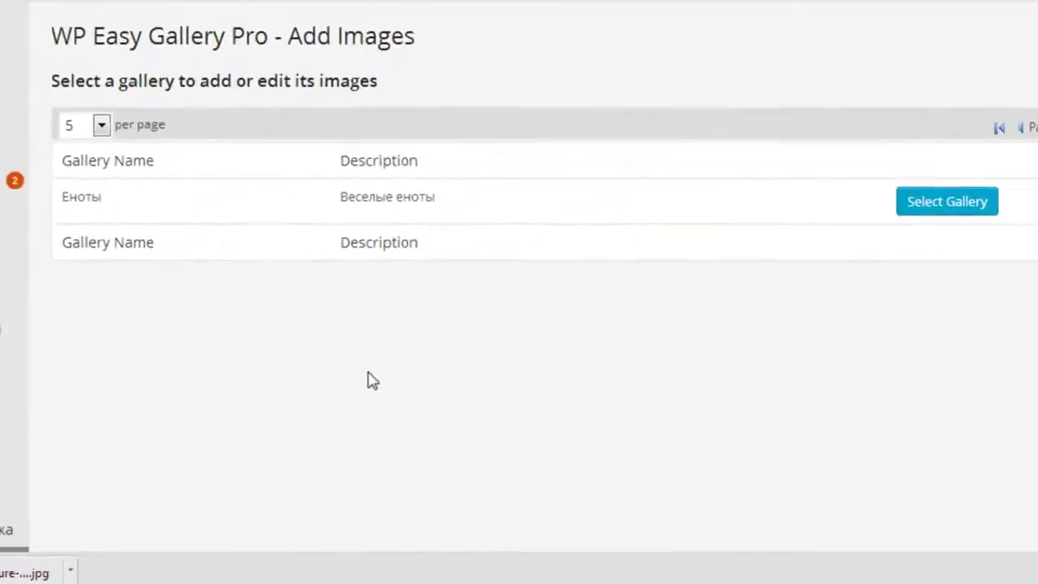
scroll(302, 323, "down", 3)
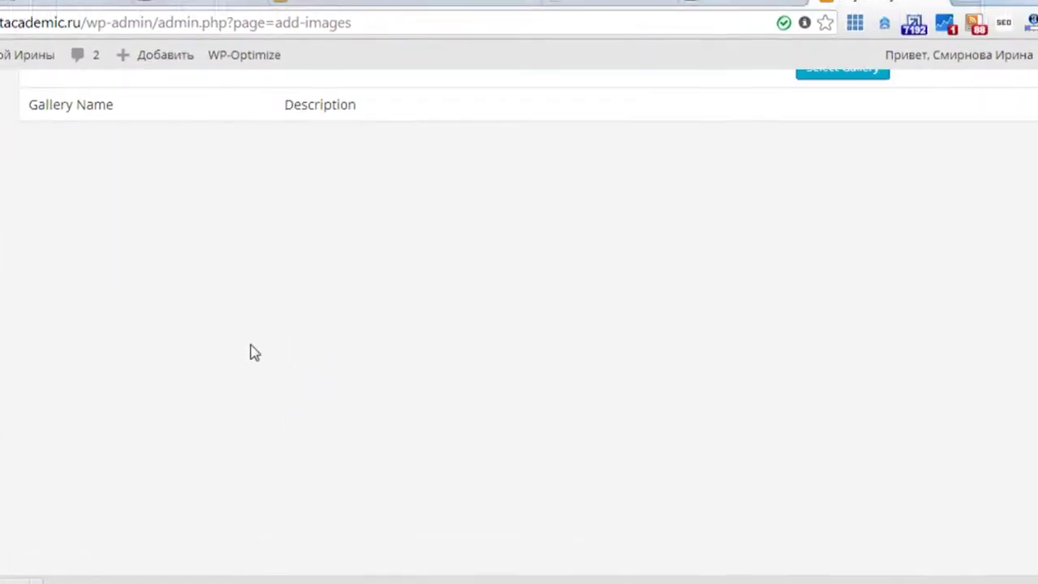
scroll(292, 349, "up", 3)
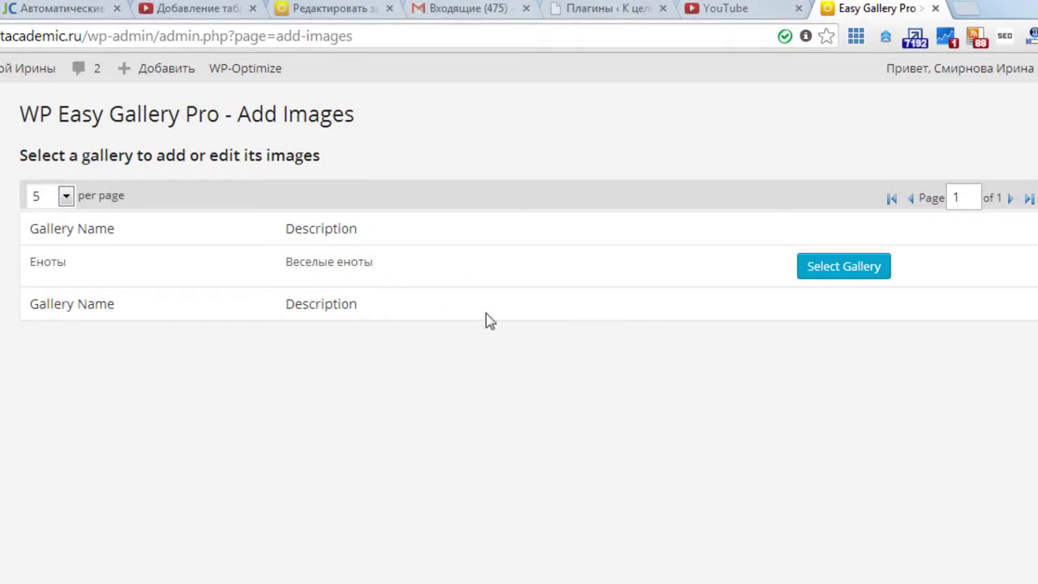
left_click(847, 271)
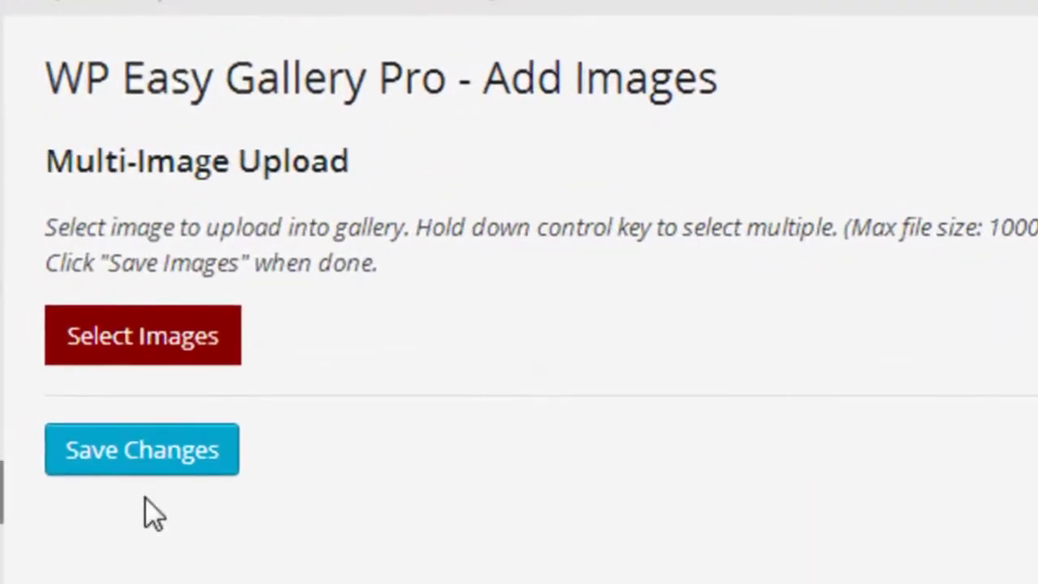
- Queue the desktop images 2014-01-15_133748.png and 2014-01-15_133804.png for upload into the gallery
left_click(142, 341)
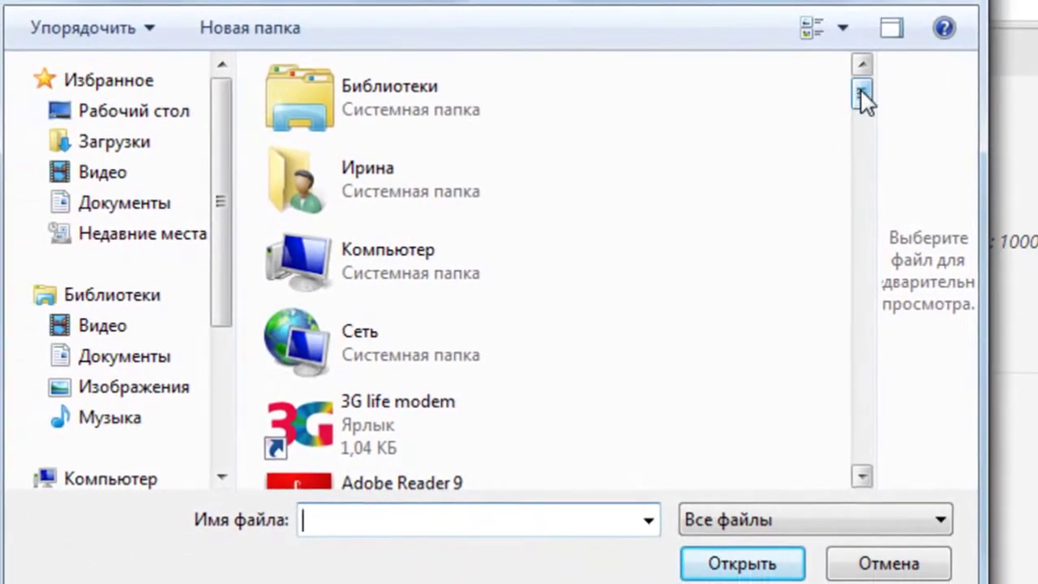
left_click_drag(863, 97, 863, 300)
double_click(300, 310)
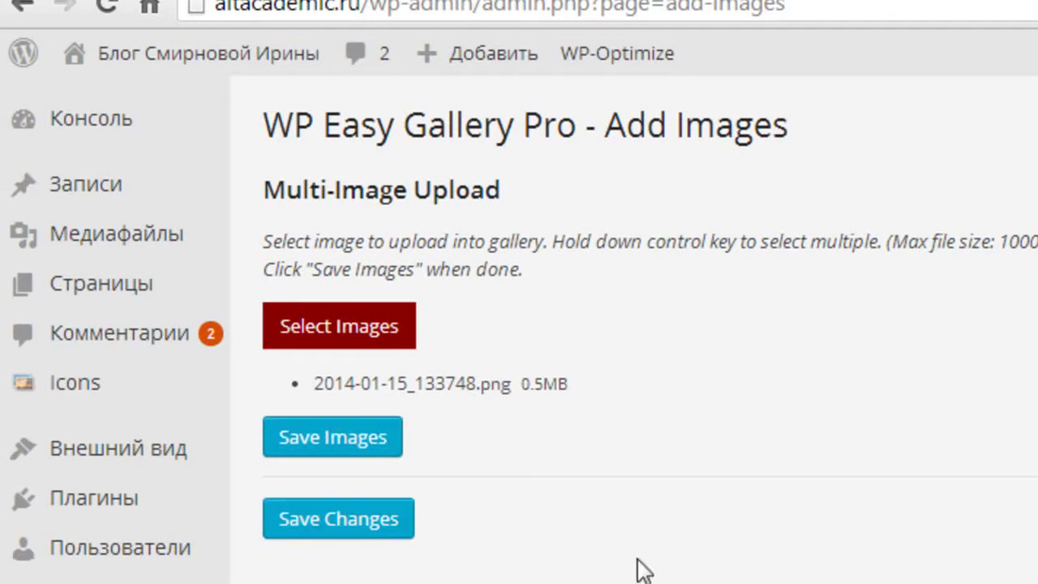
left_click(339, 344)
left_click_drag(858, 99, 863, 311)
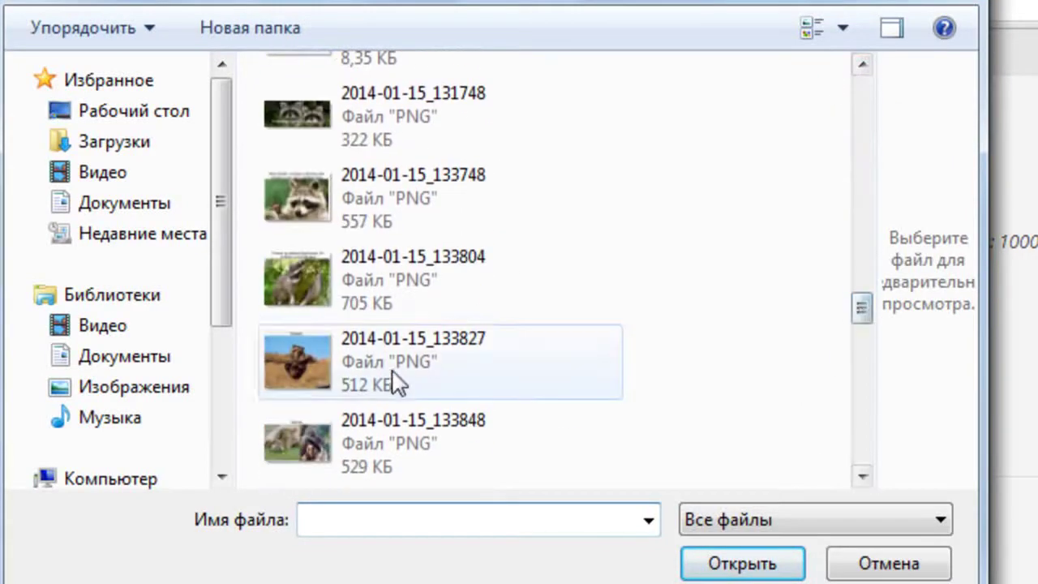
double_click(296, 268)
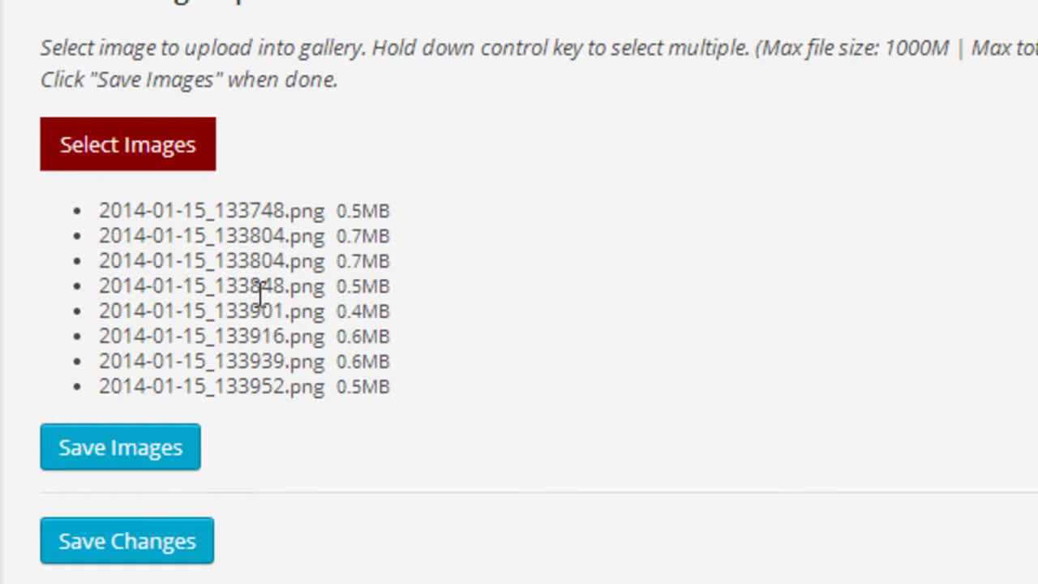
- Save the queued images into the "Еноты" gallery and look through the uploaded image entries
left_click(122, 456)
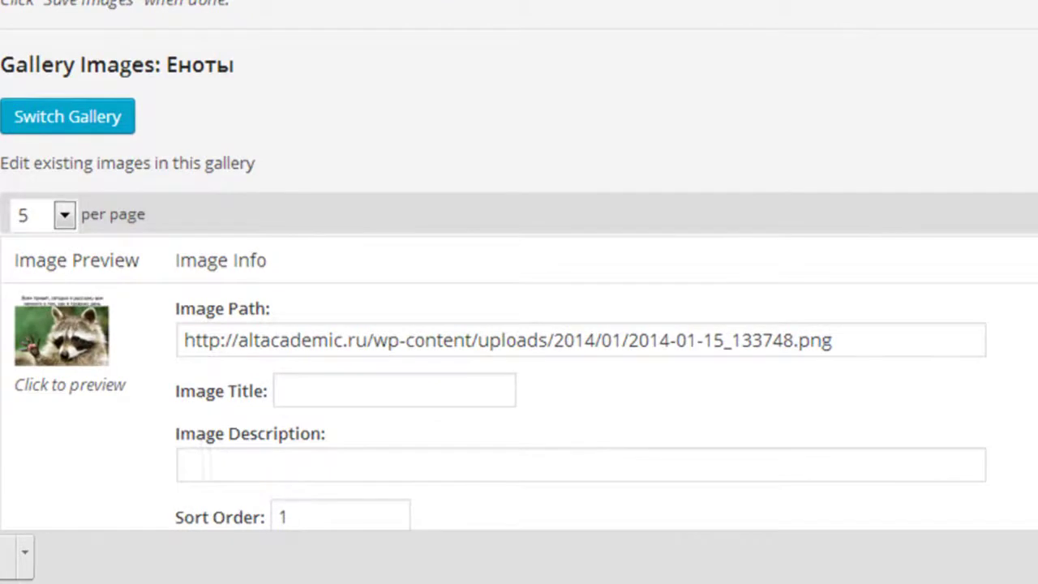
scroll(520, 276, "down", 15)
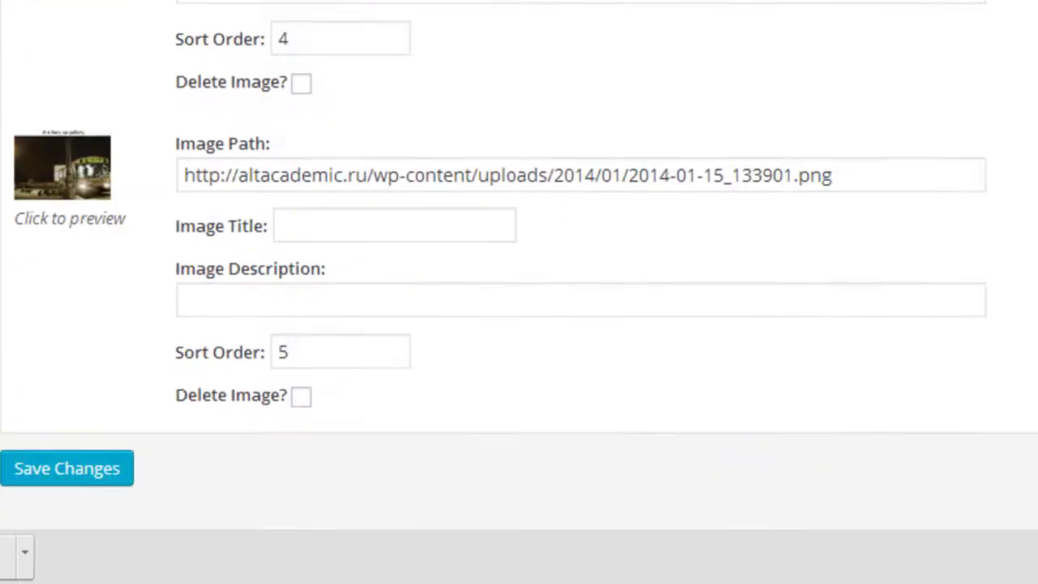
scroll(520, 276, "up", 10)
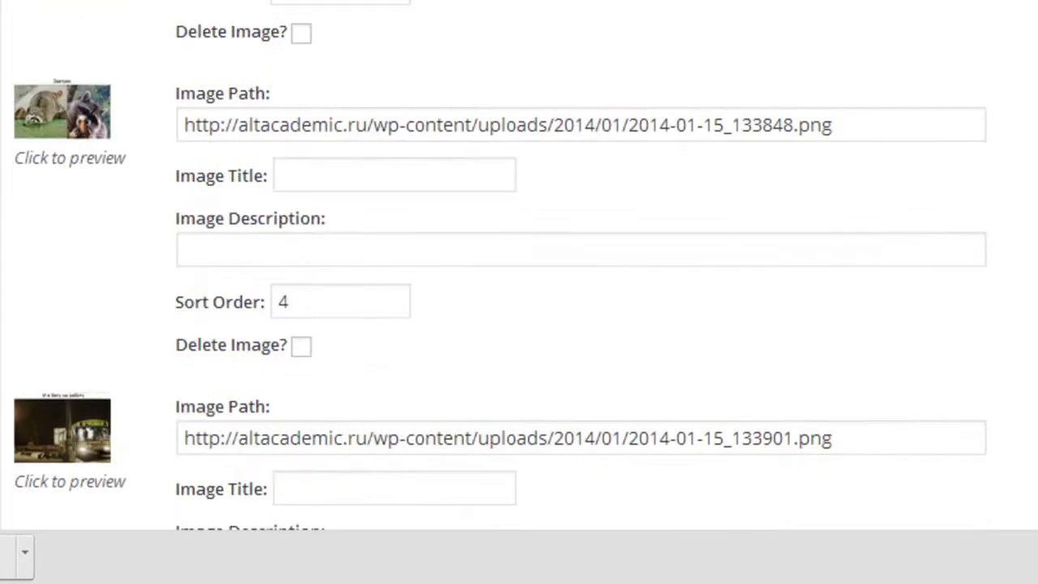
scroll(519, 276, "up", 5)
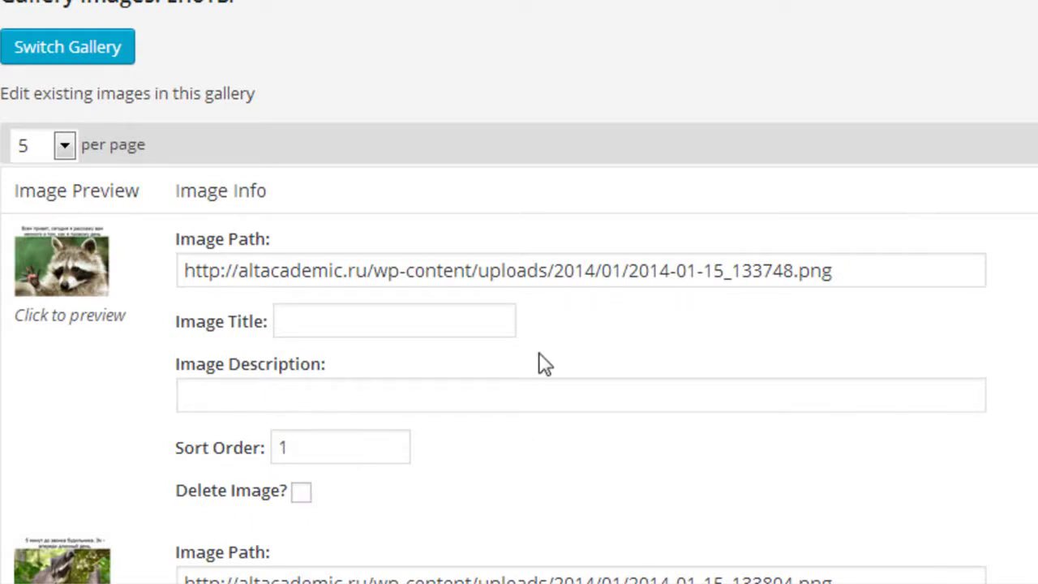
scroll(542, 361, "down", 3)
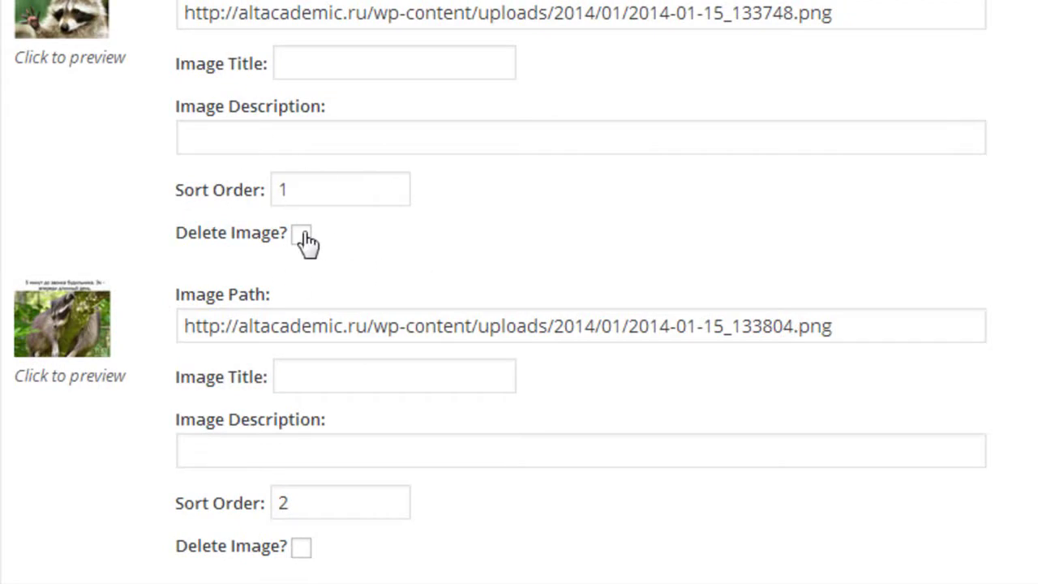
scroll(534, 111, "down", 12)
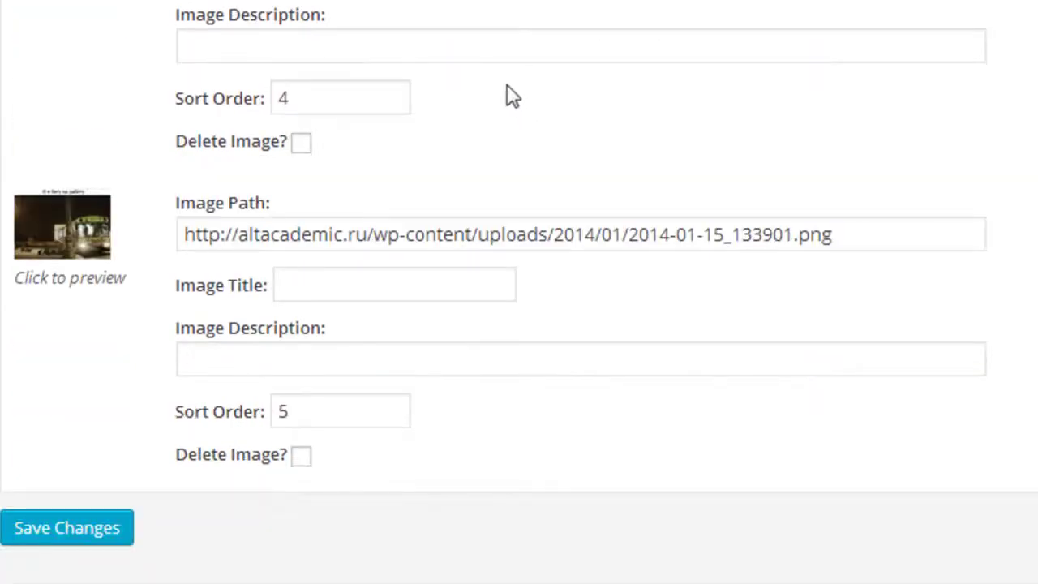
scroll(507, 106, "up", 20)
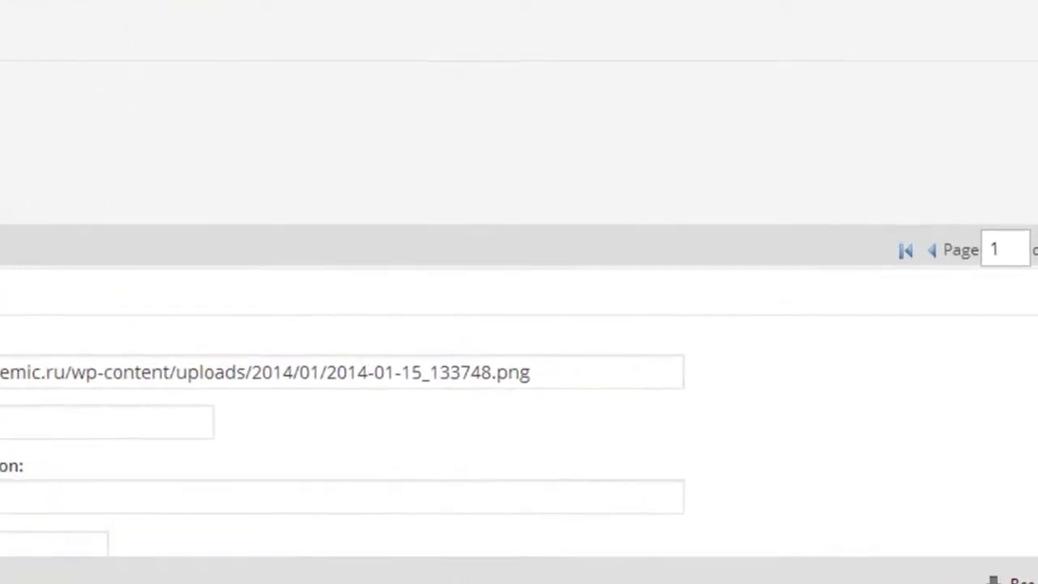
- Show 10 images per page in the "Еноты" gallery and look through the full list for duplicates
left_click(6, 267)
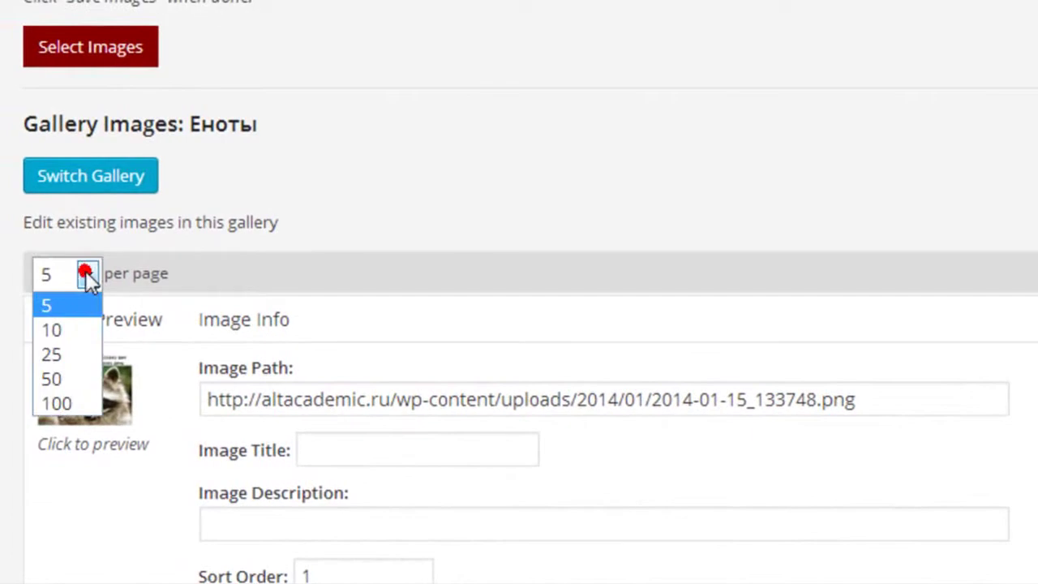
left_click(60, 324)
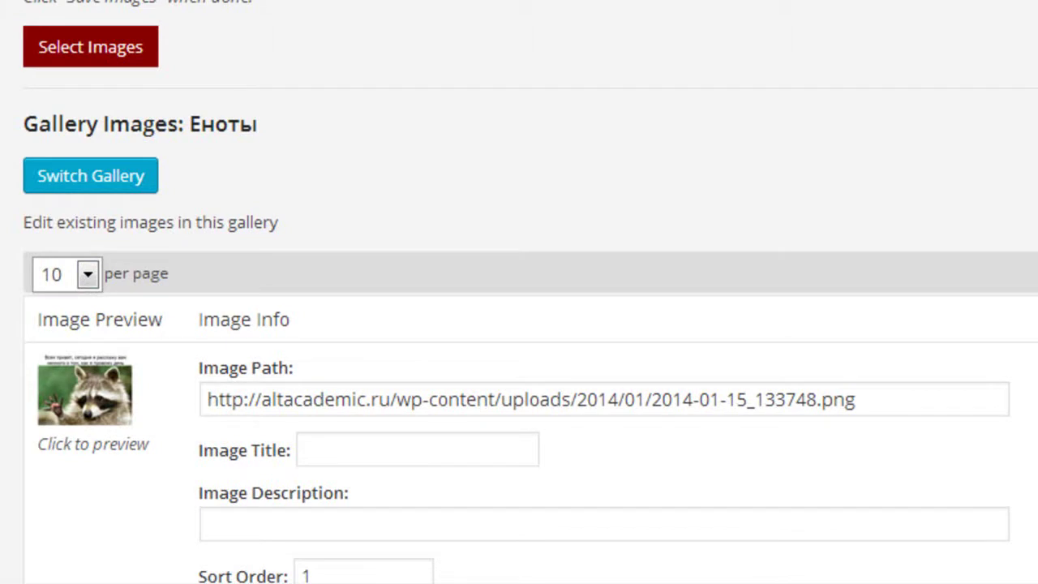
scroll(519, 293, "down", 10)
scroll(520, 292, "down", 7)
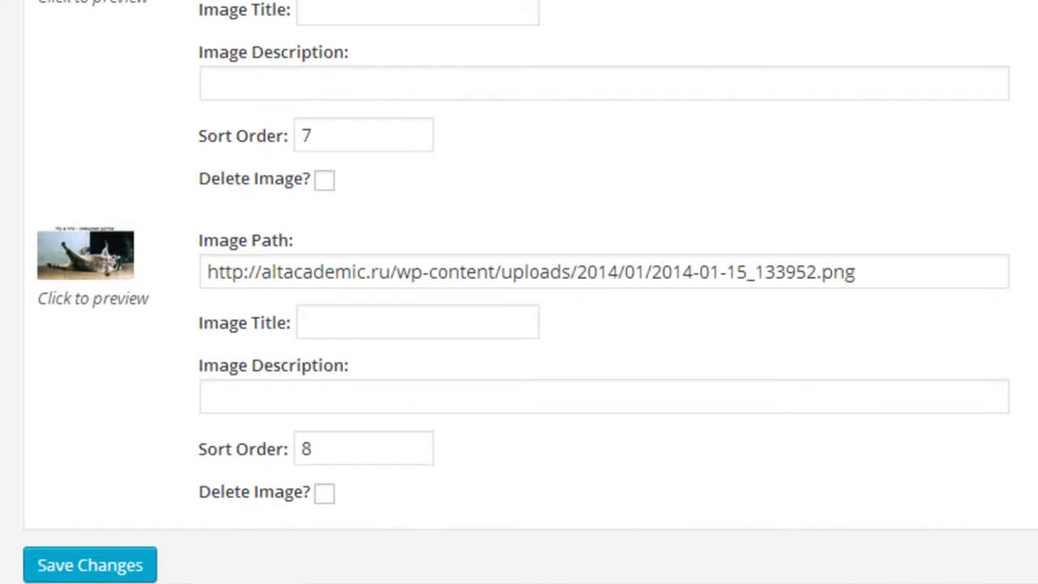
scroll(519, 292, "up", 12)
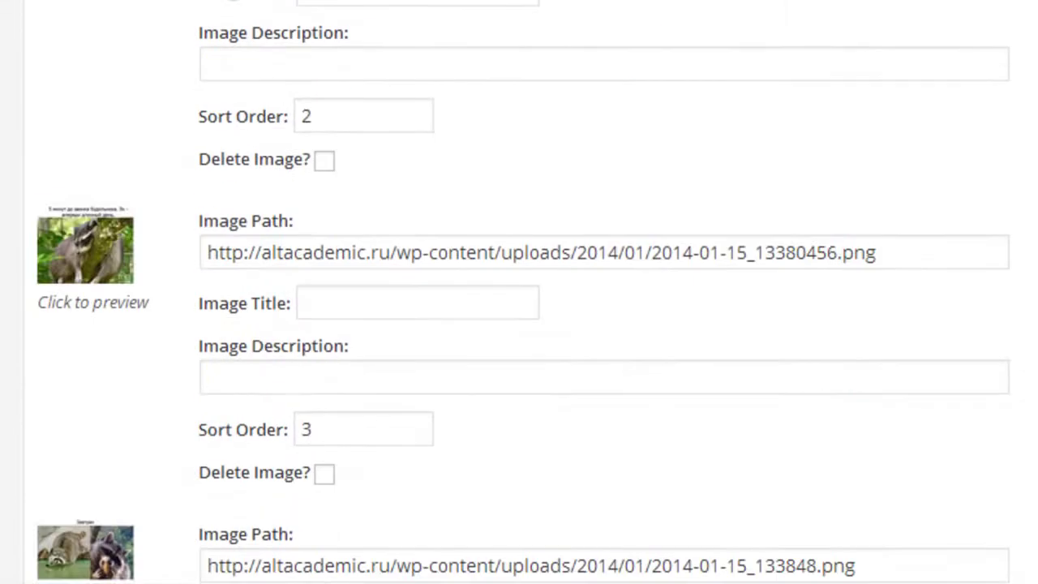
scroll(519, 292, "up", 3)
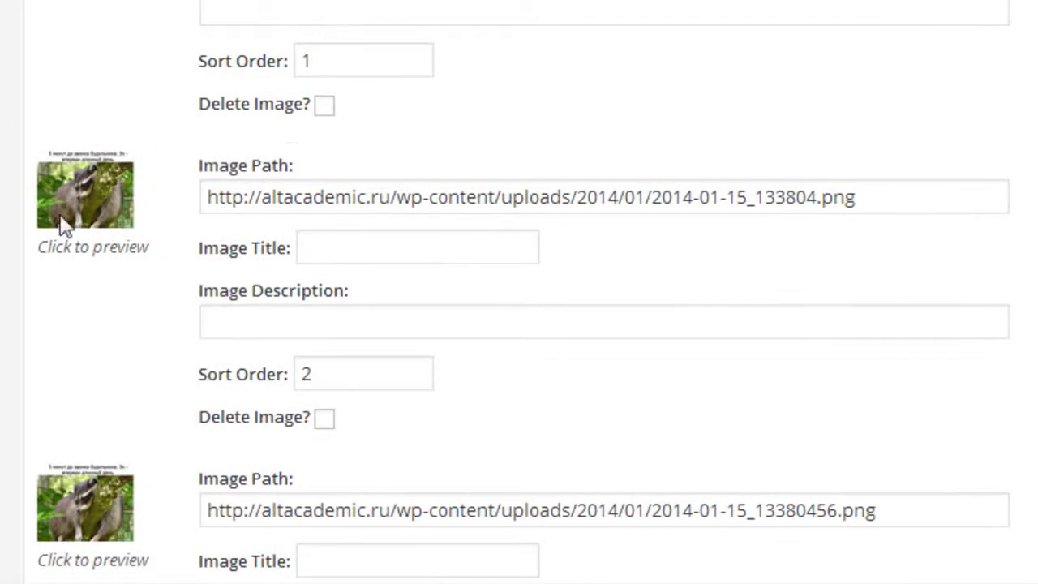
- Mark the duplicate image 2014-01-15_133804.png for deletion and save the gallery changes
scroll(386, 185, "down", 1)
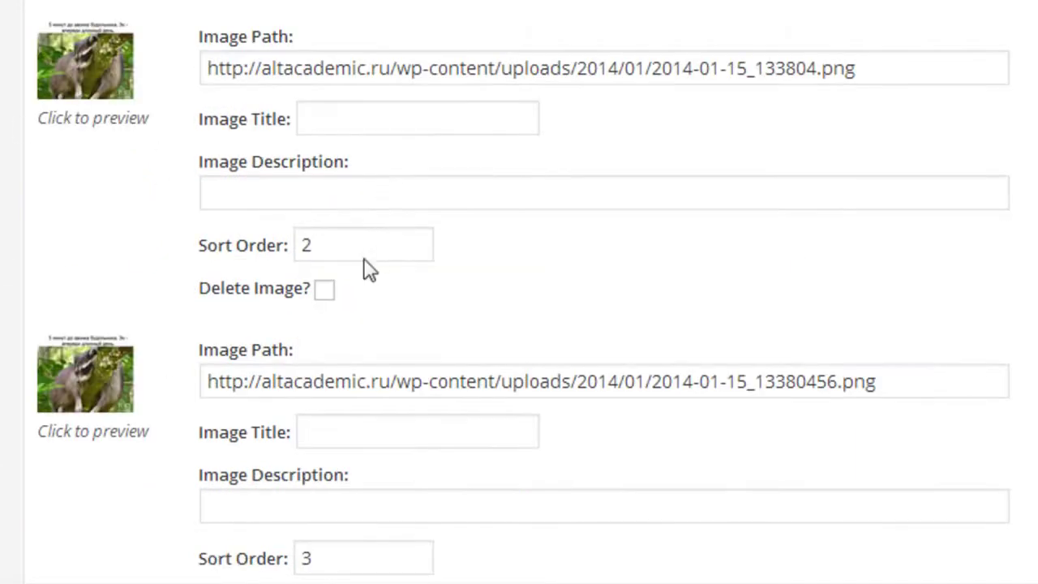
left_click(324, 289)
scroll(1030, 360, "down", 19)
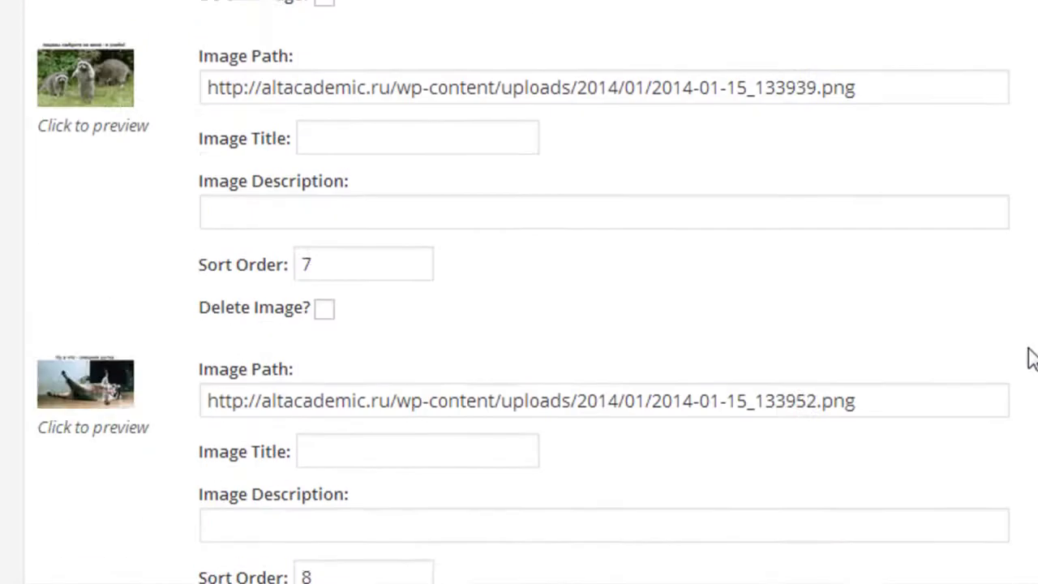
scroll(1030, 360, "down", 3)
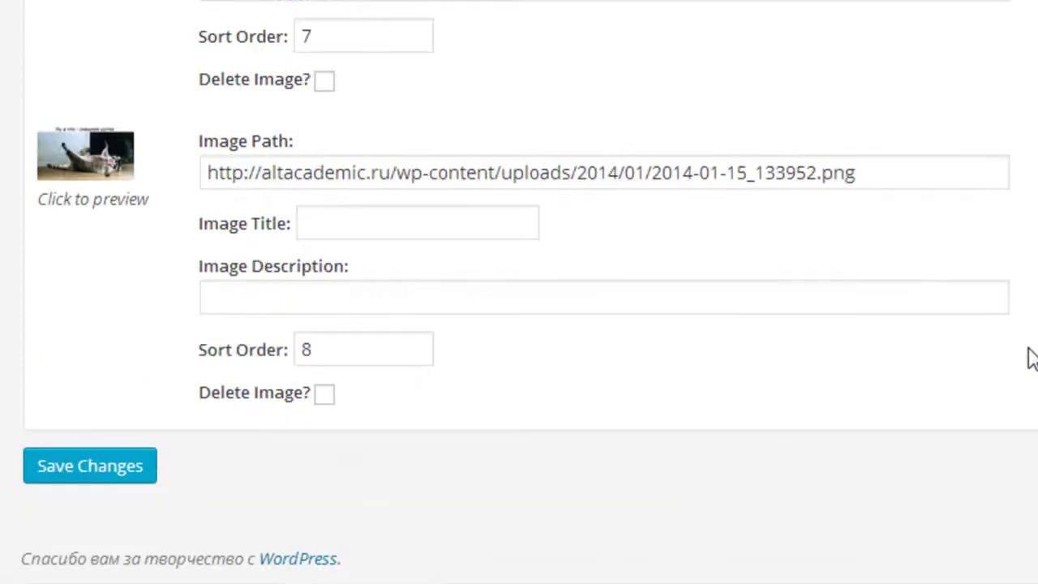
left_click(86, 472)
- Set the sort order of 2014-01-15_13380456.png to 2 and of 2014-01-15_133848.png to 3
scroll(500, 316, "up", 5)
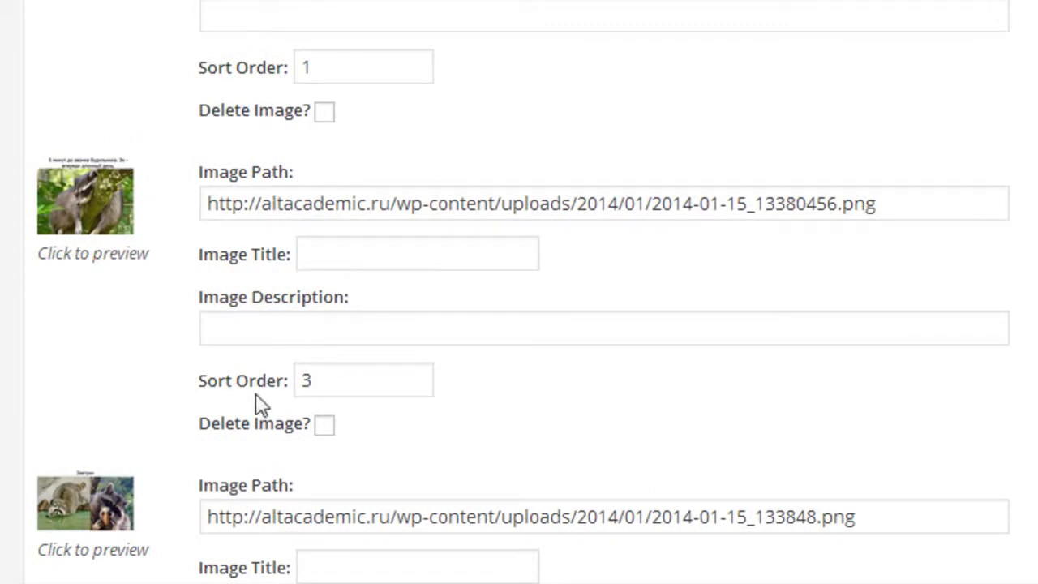
double_click(303, 377)
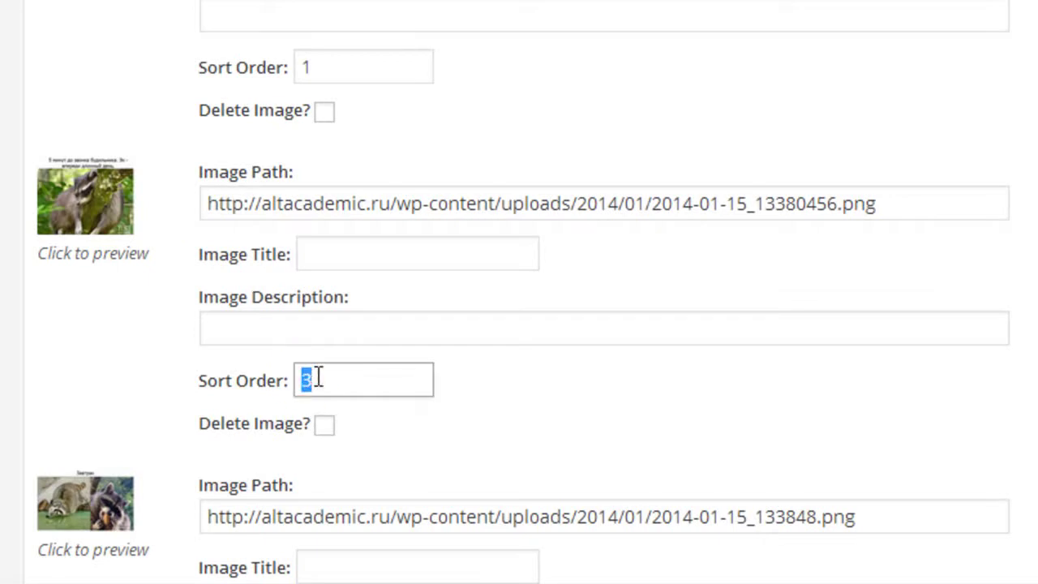
type("2")
scroll(579, 413, "down", 3)
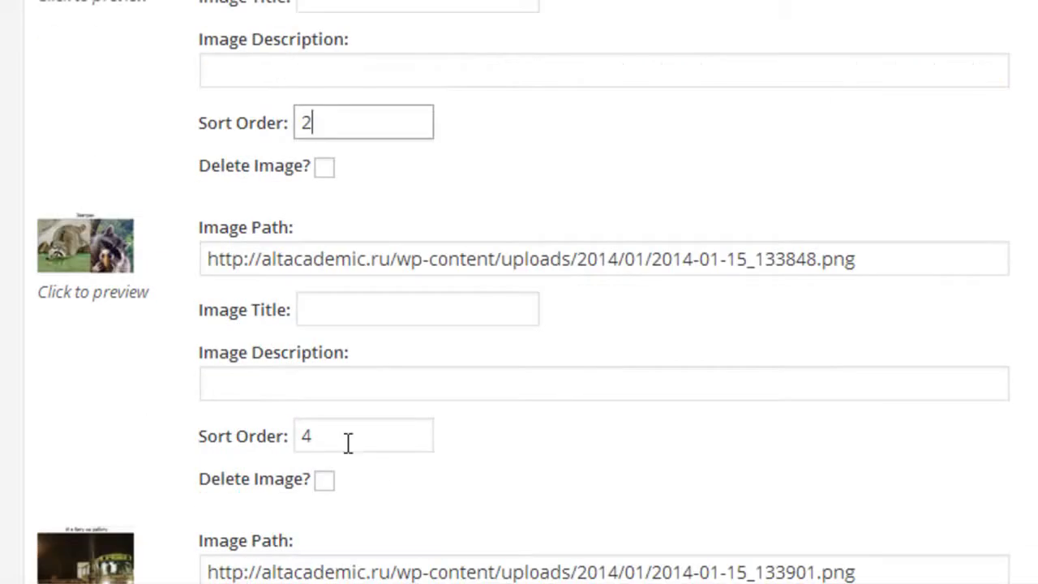
double_click(304, 436)
type("3")
- Set the sort order of 2014-01-15_133901.png to 4 and of 2014-01-15_133916.png to 5, and save the changes
scroll(584, 430, "down", 3)
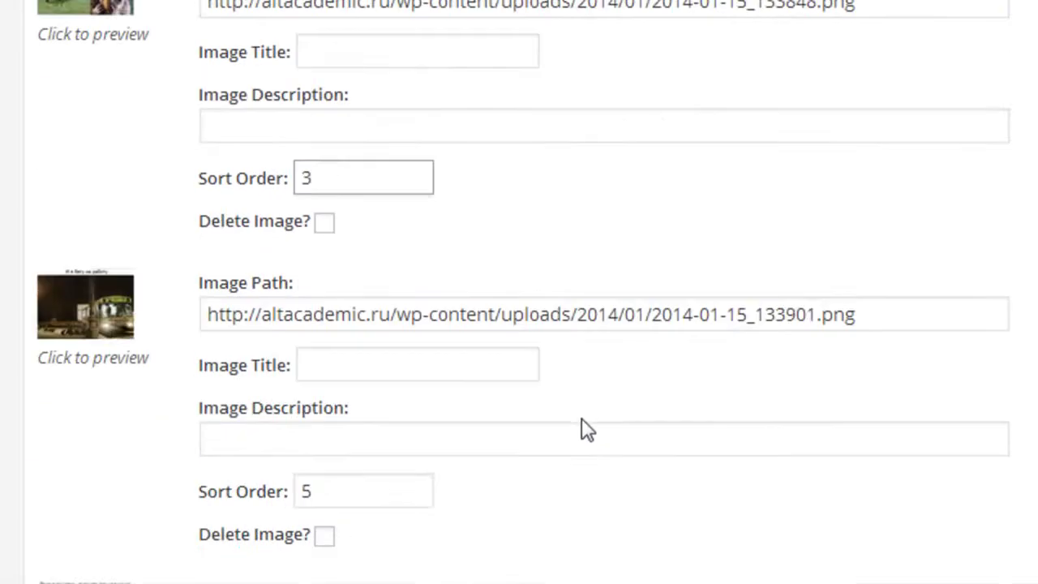
double_click(306, 492)
type("4")
scroll(568, 428, "down", 5)
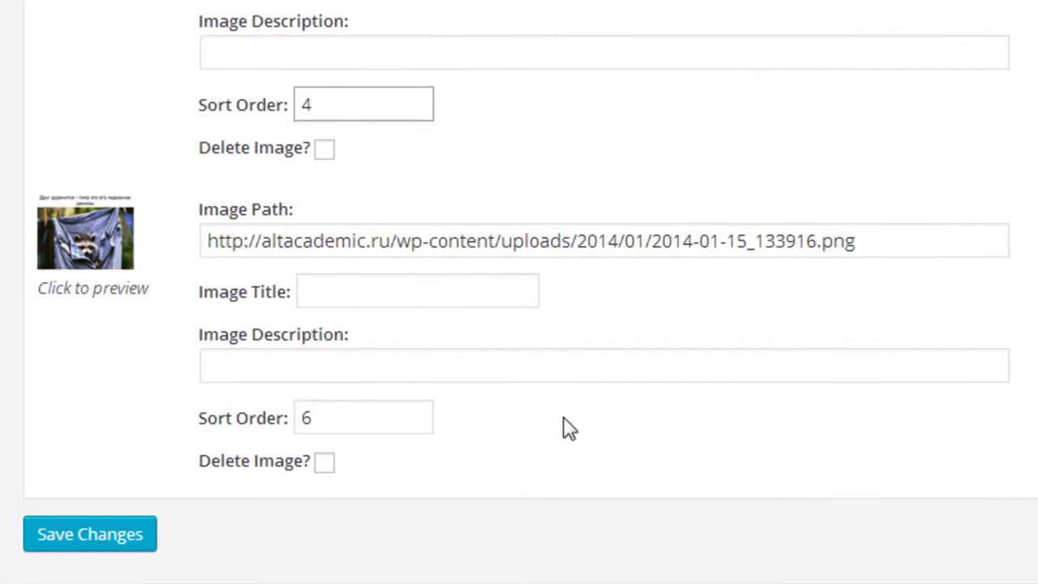
double_click(304, 419)
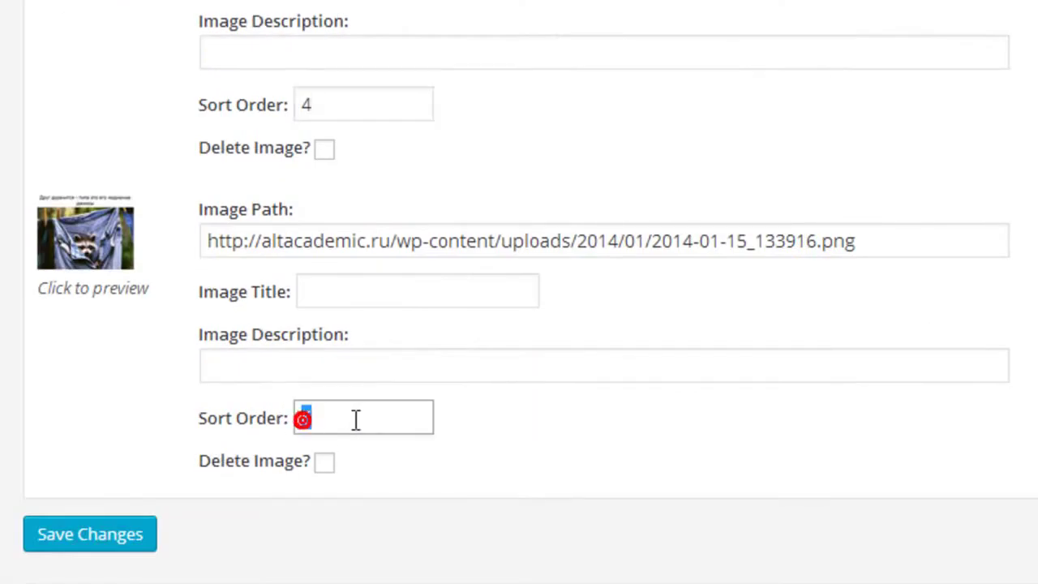
type("5")
scroll(743, 371, "down", 2)
left_click(110, 475)
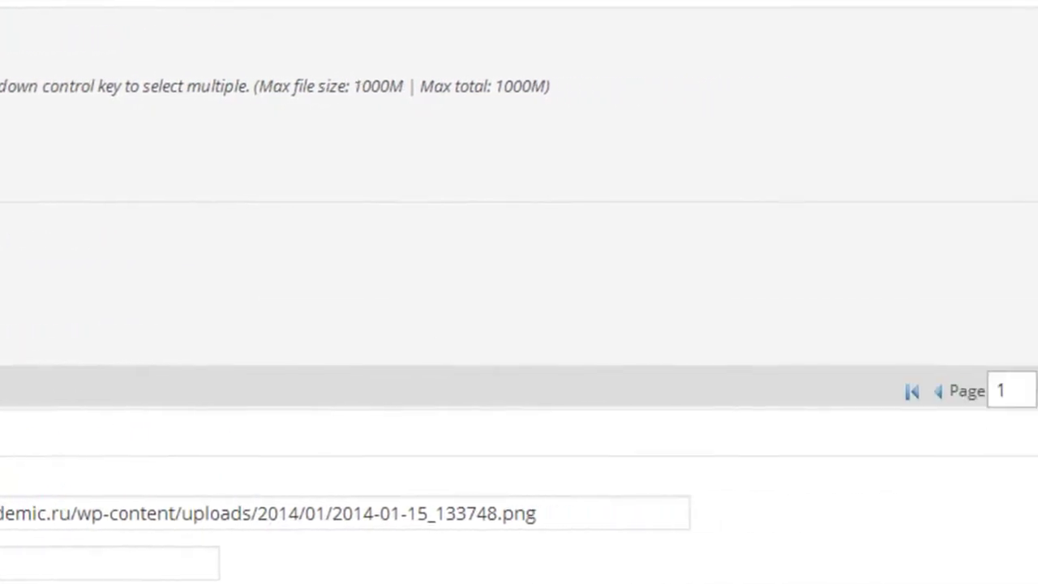
- On the second page of images, set the sort order of 2014-01-15_133939.png to 6 and of 2014-01-15_133952.png to 7, and save
left_click(942, 394)
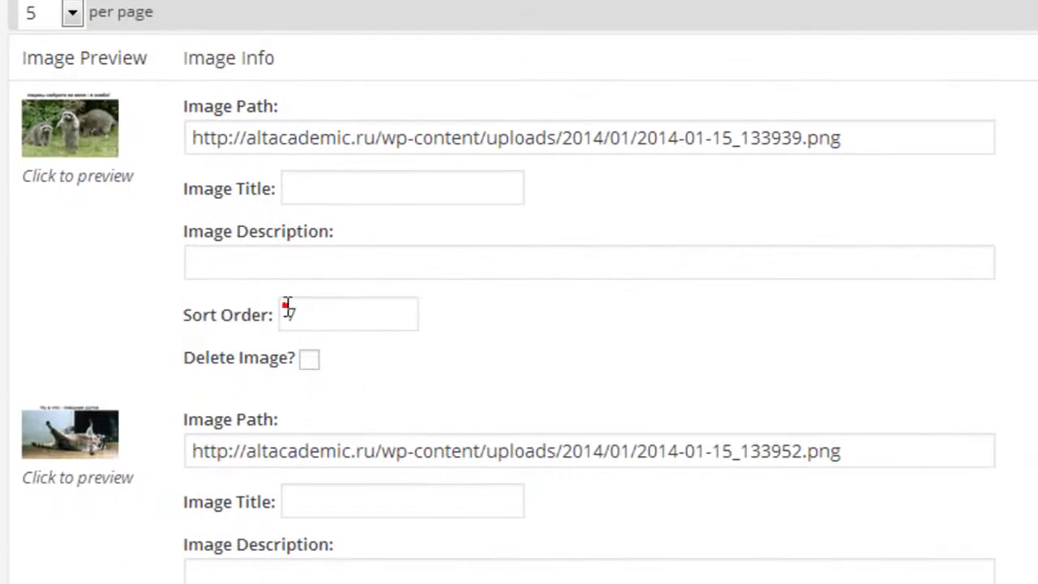
left_click_drag(287, 306, 310, 312)
type("6")
scroll(487, 325, "down", 3)
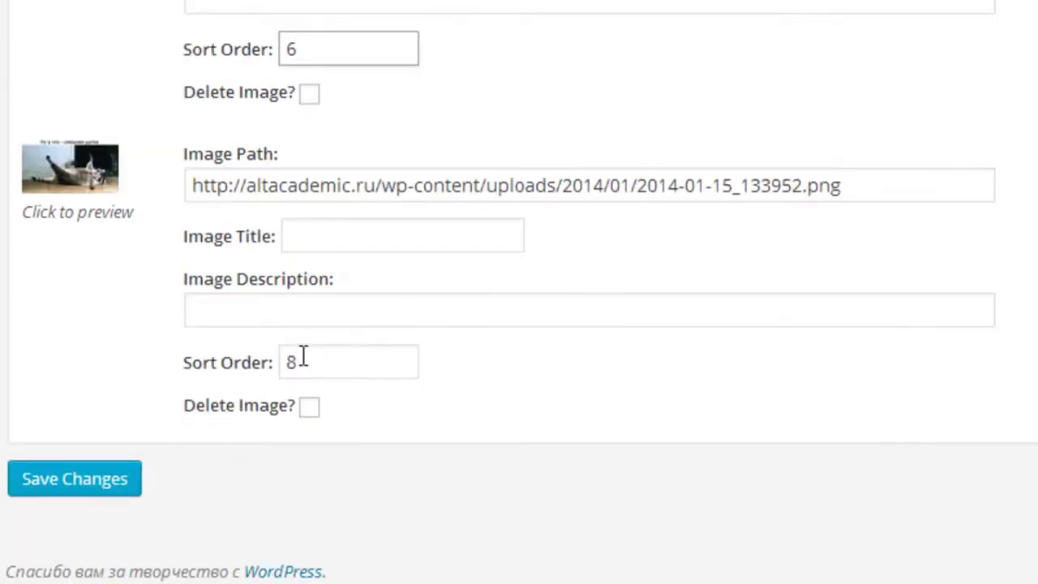
left_click_drag(284, 362, 365, 394)
type("7")
left_click(79, 484)
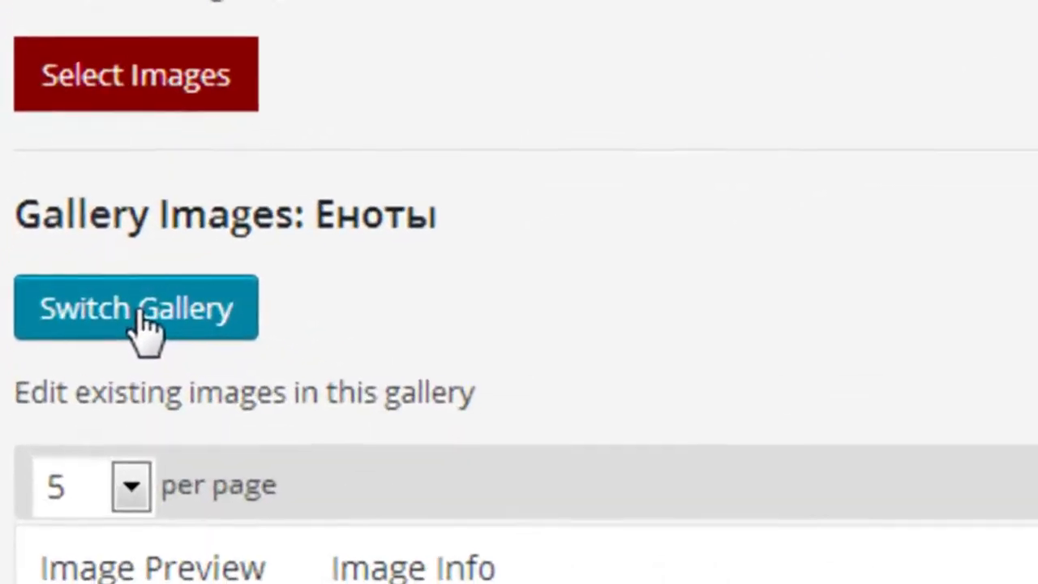
- Reselect the "Еноты" gallery for image editing, and highlight its shortcode [EasyGallery id='еноты'] in the plugin's gallery listing
left_click(141, 315)
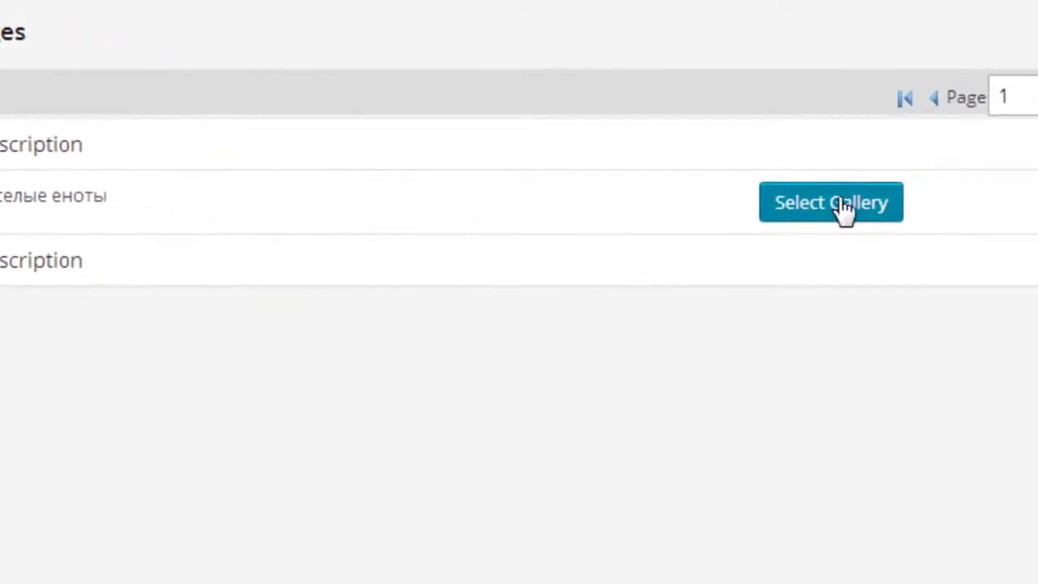
left_click(854, 204)
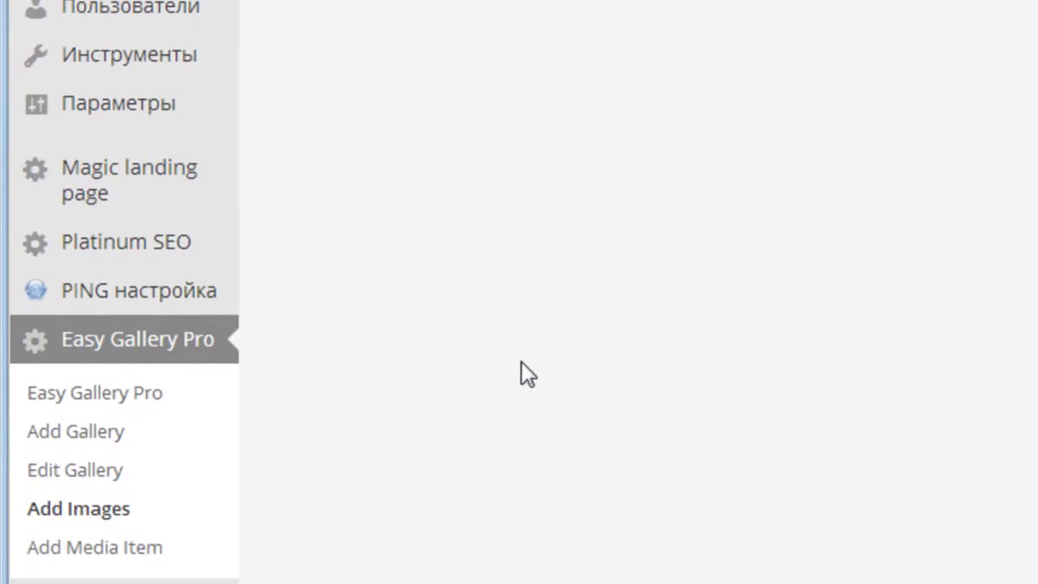
left_click(110, 393)
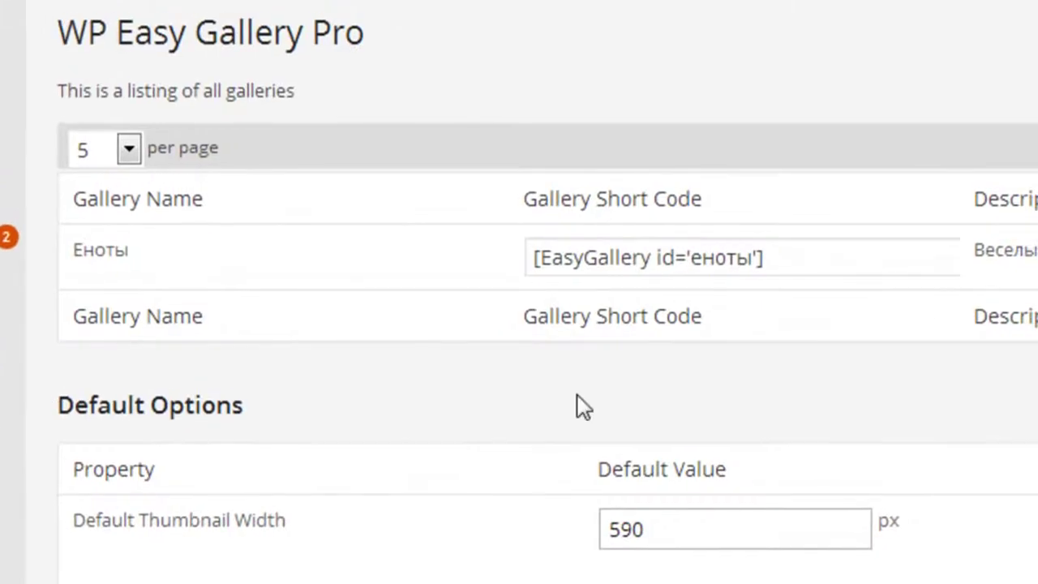
left_click_drag(784, 256, 536, 256)
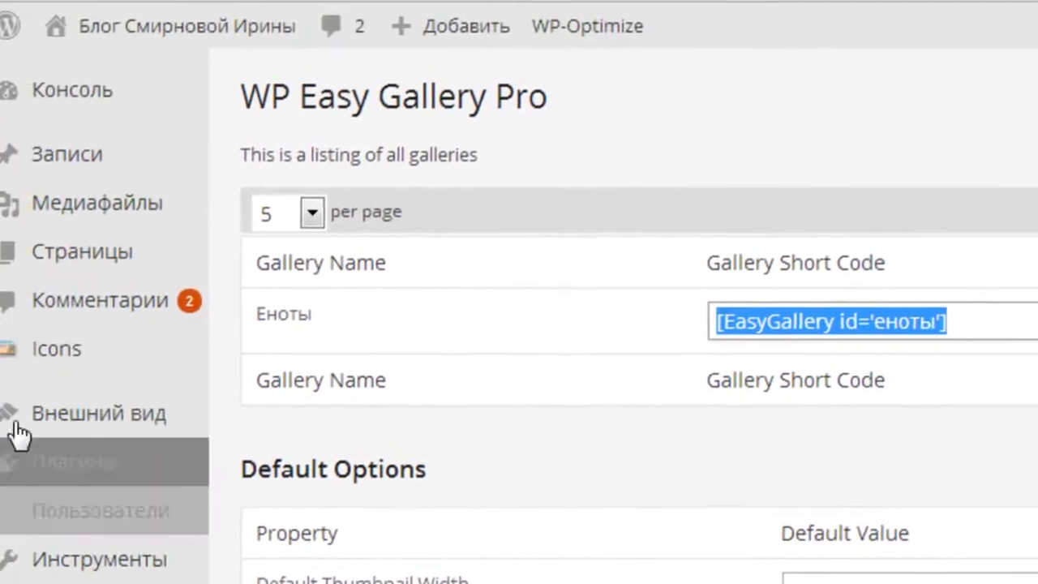
- Open the draft post "Галерея на блоге – просто, удобно, легко!" for editing from the list of all posts
mouse_move(100, 262)
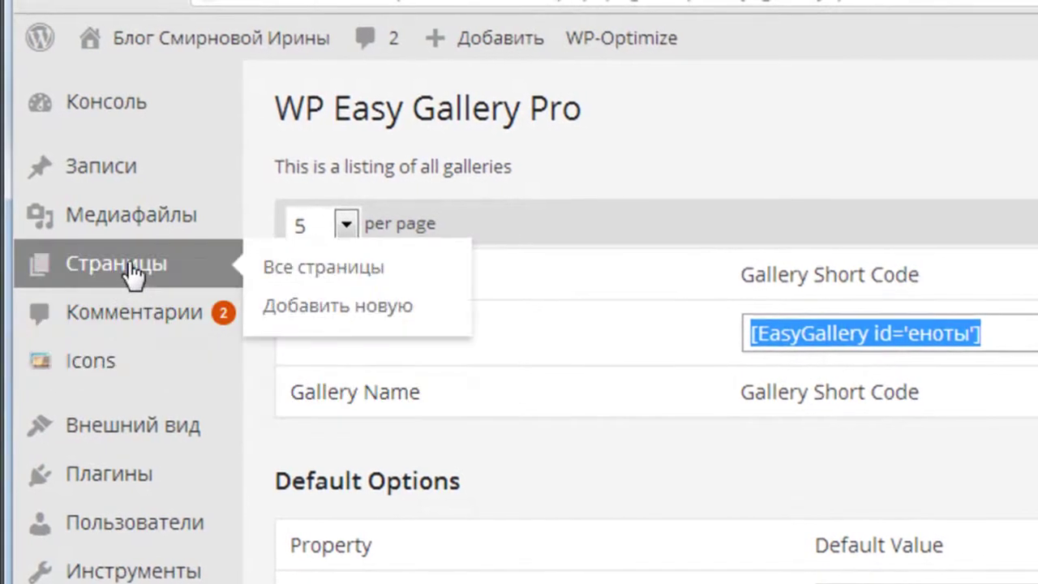
mouse_move(133, 168)
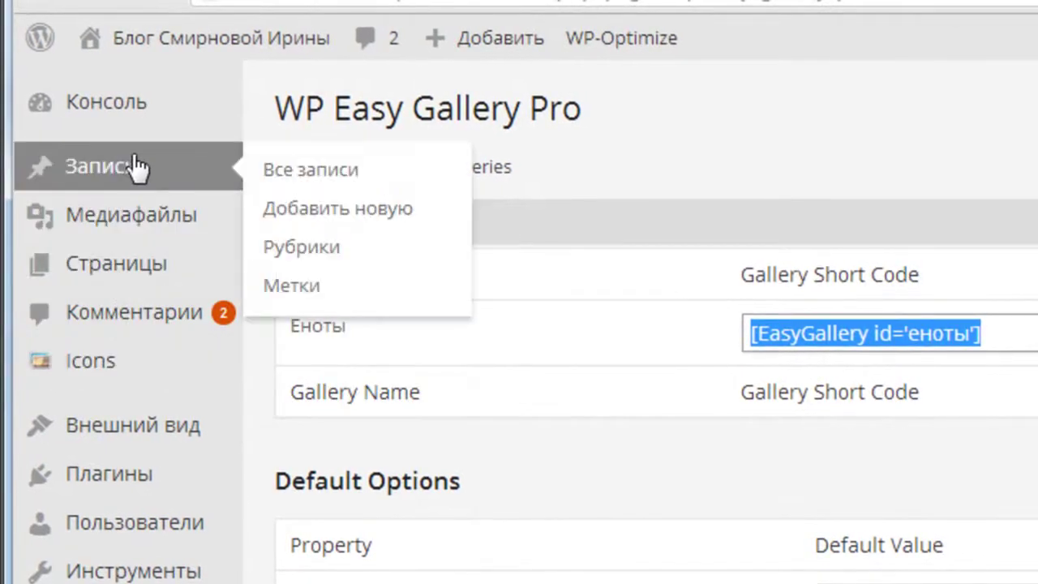
left_click(306, 172)
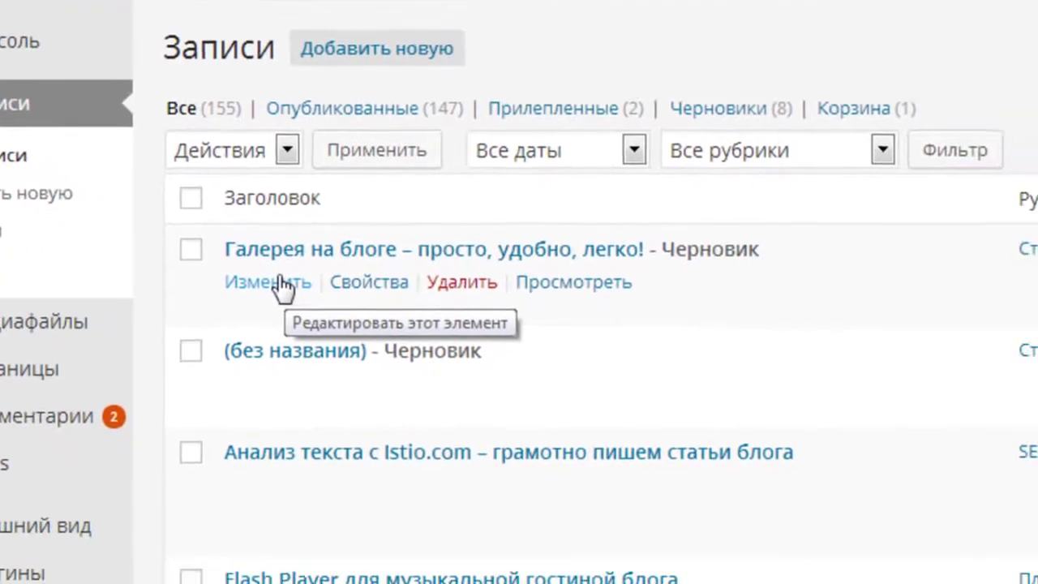
left_click(185, 228)
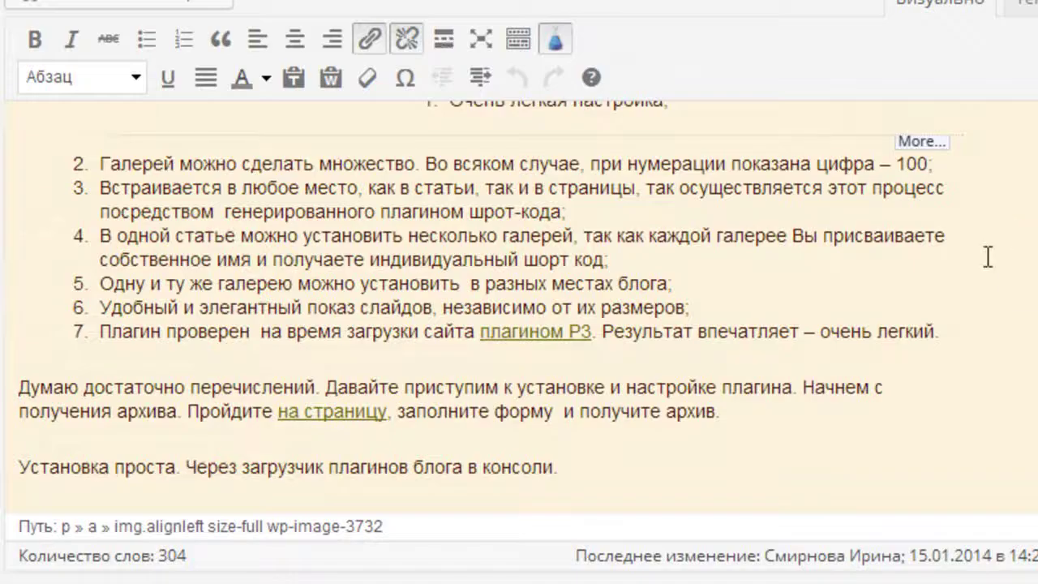
- Insert the shortcode [EasyGallery id='еноты'] as a new paragraph after the sentence ending "Давайте отвлечемся и улыбнемся!"
scroll(487, 308, "down", 3)
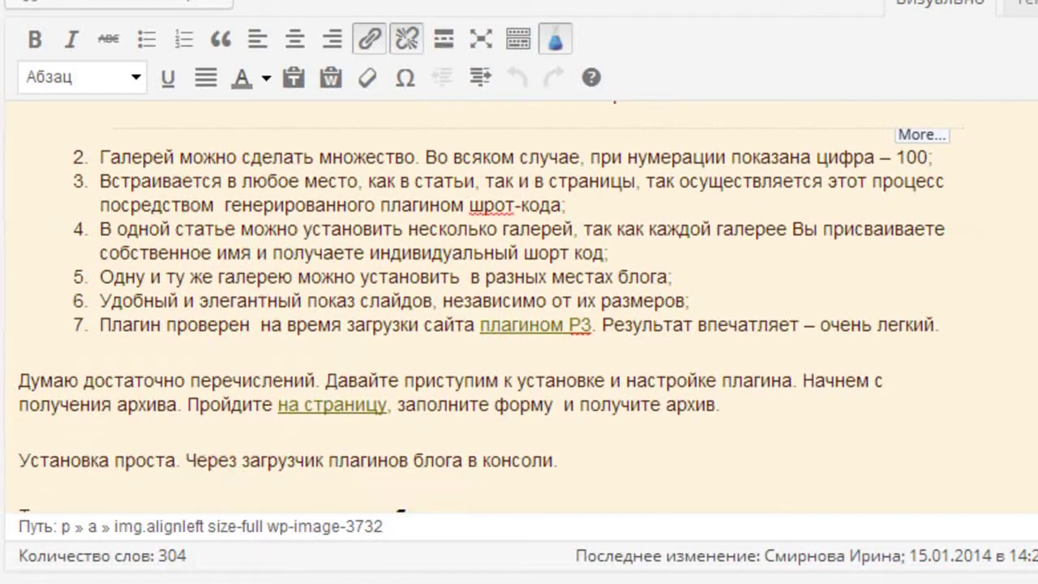
scroll(487, 308, "down", 5)
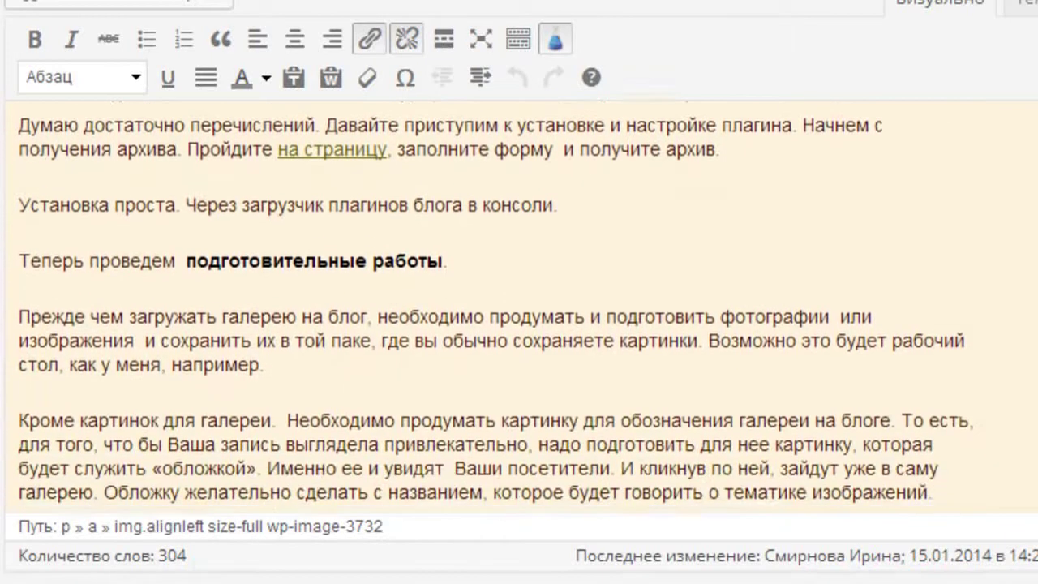
scroll(487, 308, "down", 4)
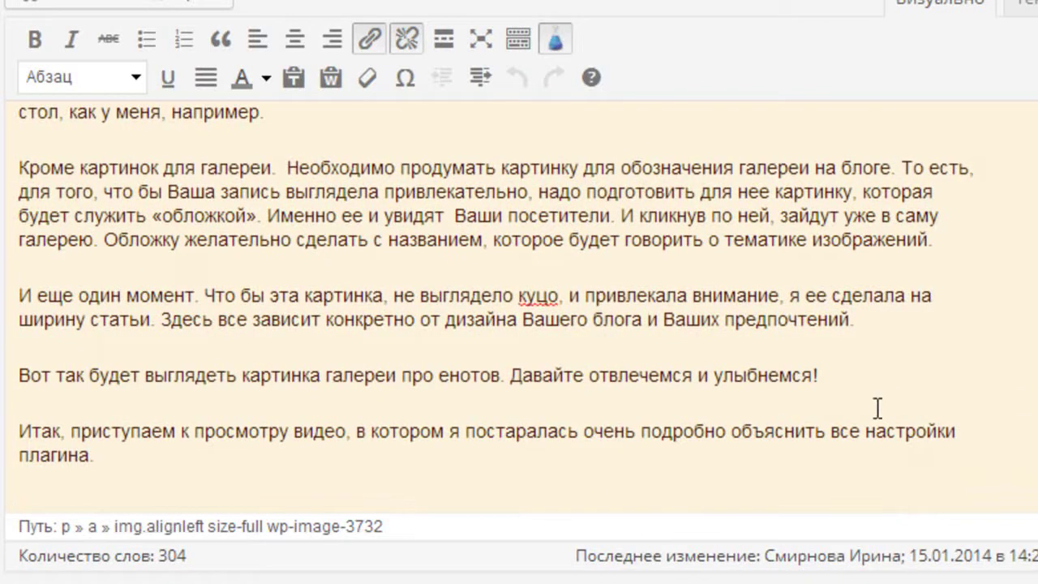
left_click(830, 375)
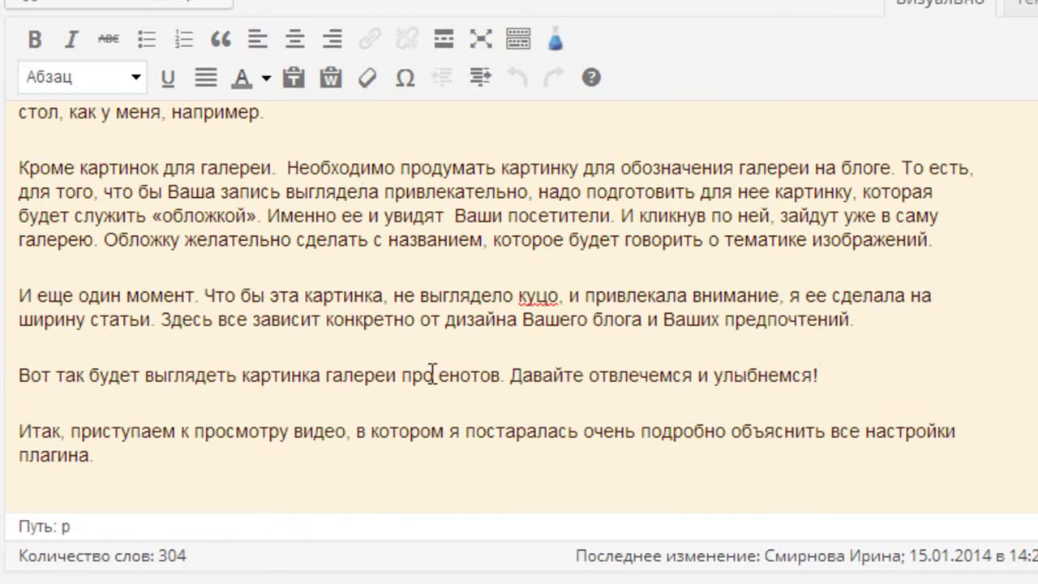
key("Return")
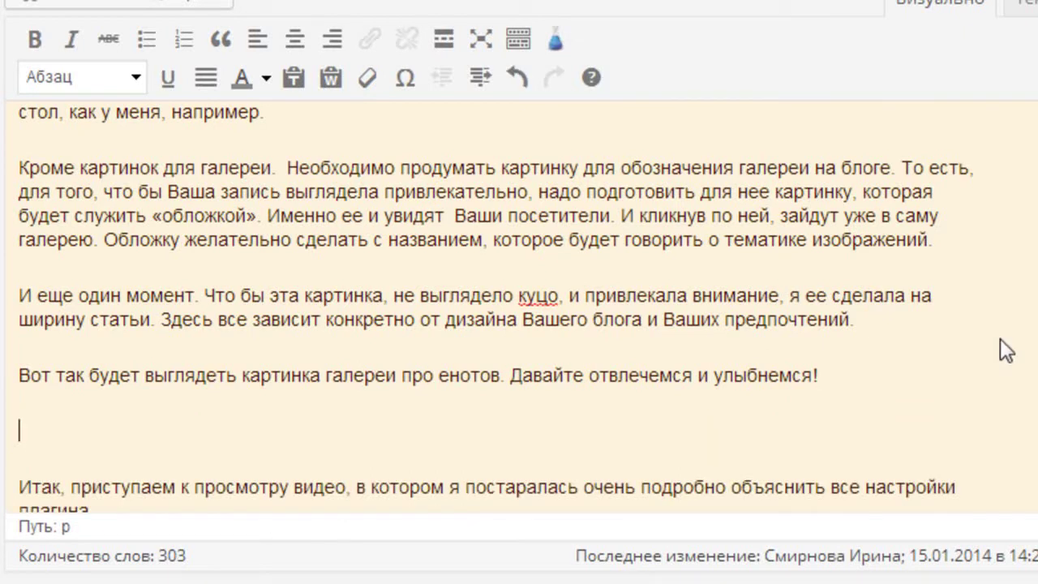
type("[EasyGallery id='еноты']")
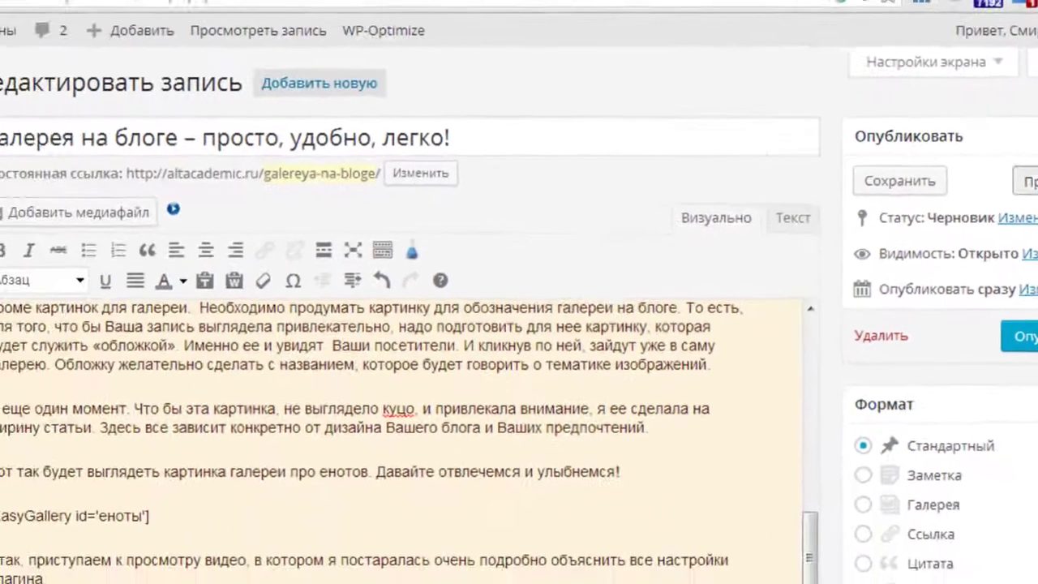
- Preview the draft post and view the raccoon gallery from its cover image, advancing from the first slide to the second
left_click(996, 202)
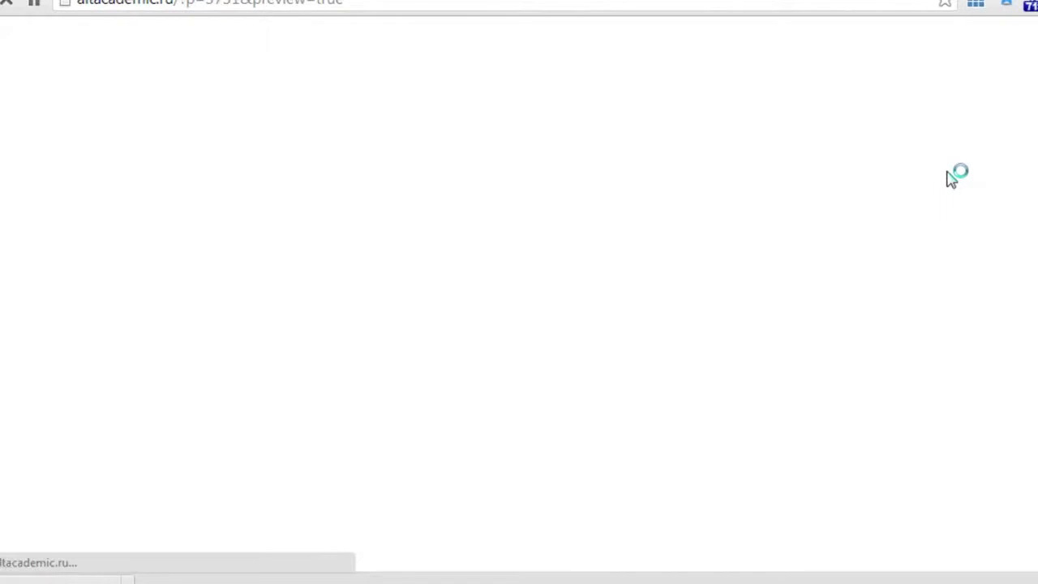
scroll(785, 175, "down", 4)
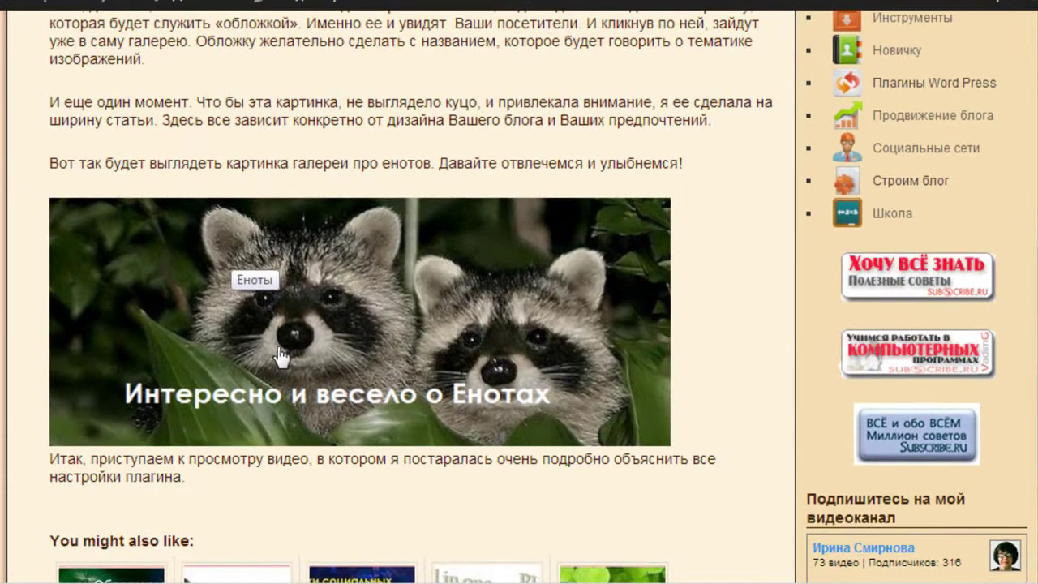
left_click(379, 320)
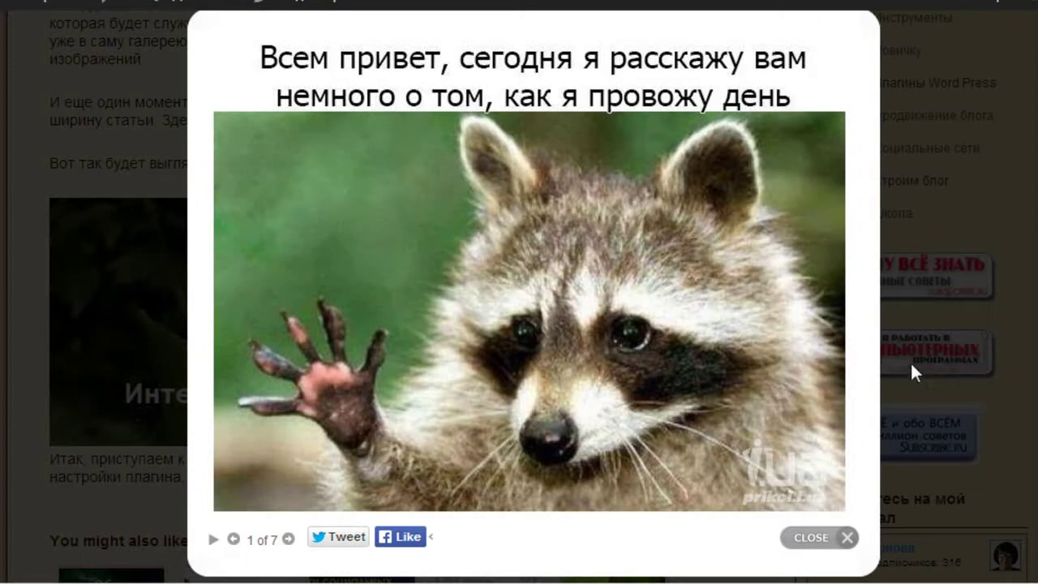
mouse_move(849, 347)
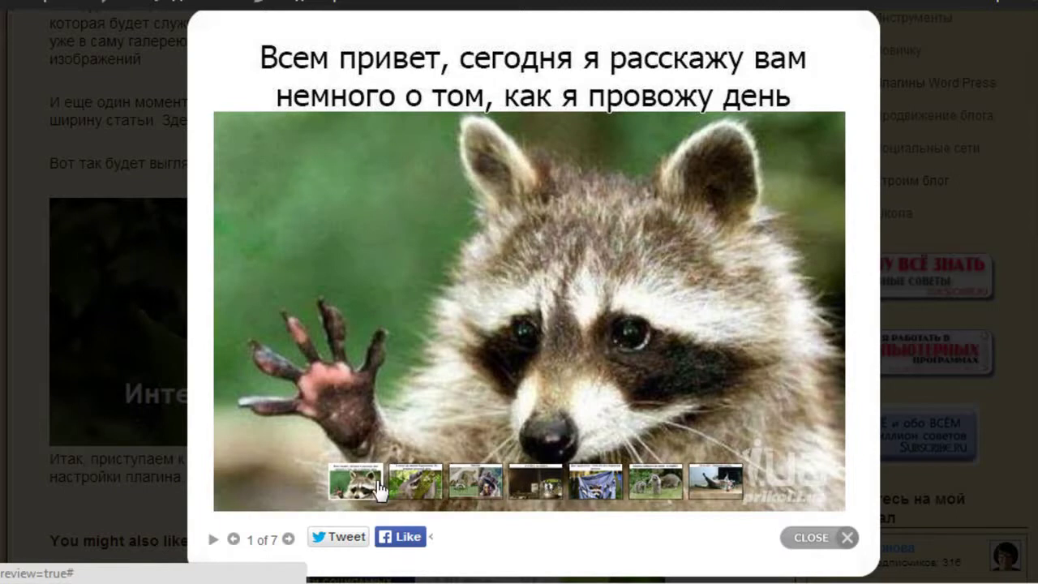
left_click(832, 276)
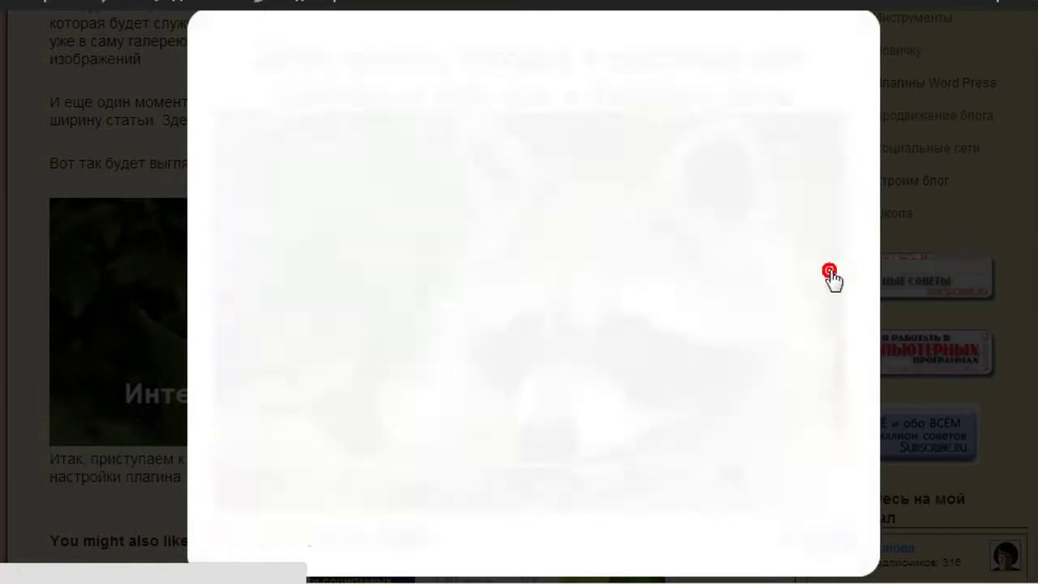